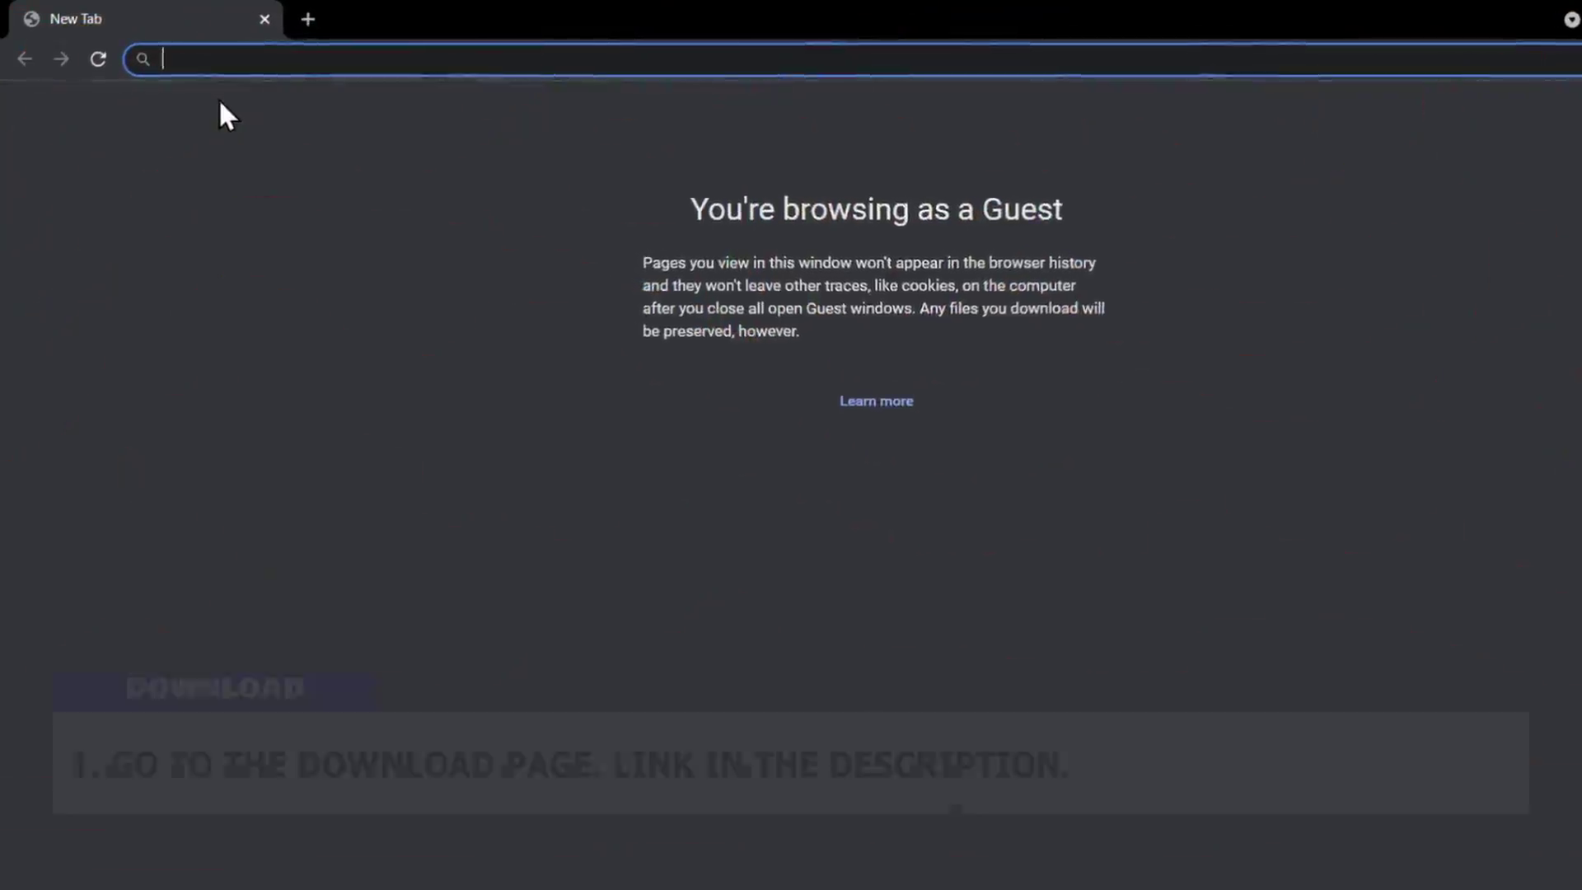
# - Download hry-sic-2.0.4-installer.zip from the Smooth Interior Camera download page
pyautogui.write('https://hary309.github.io/projects/hry-plugins/hry-sic')
pyautogui.press('Return')
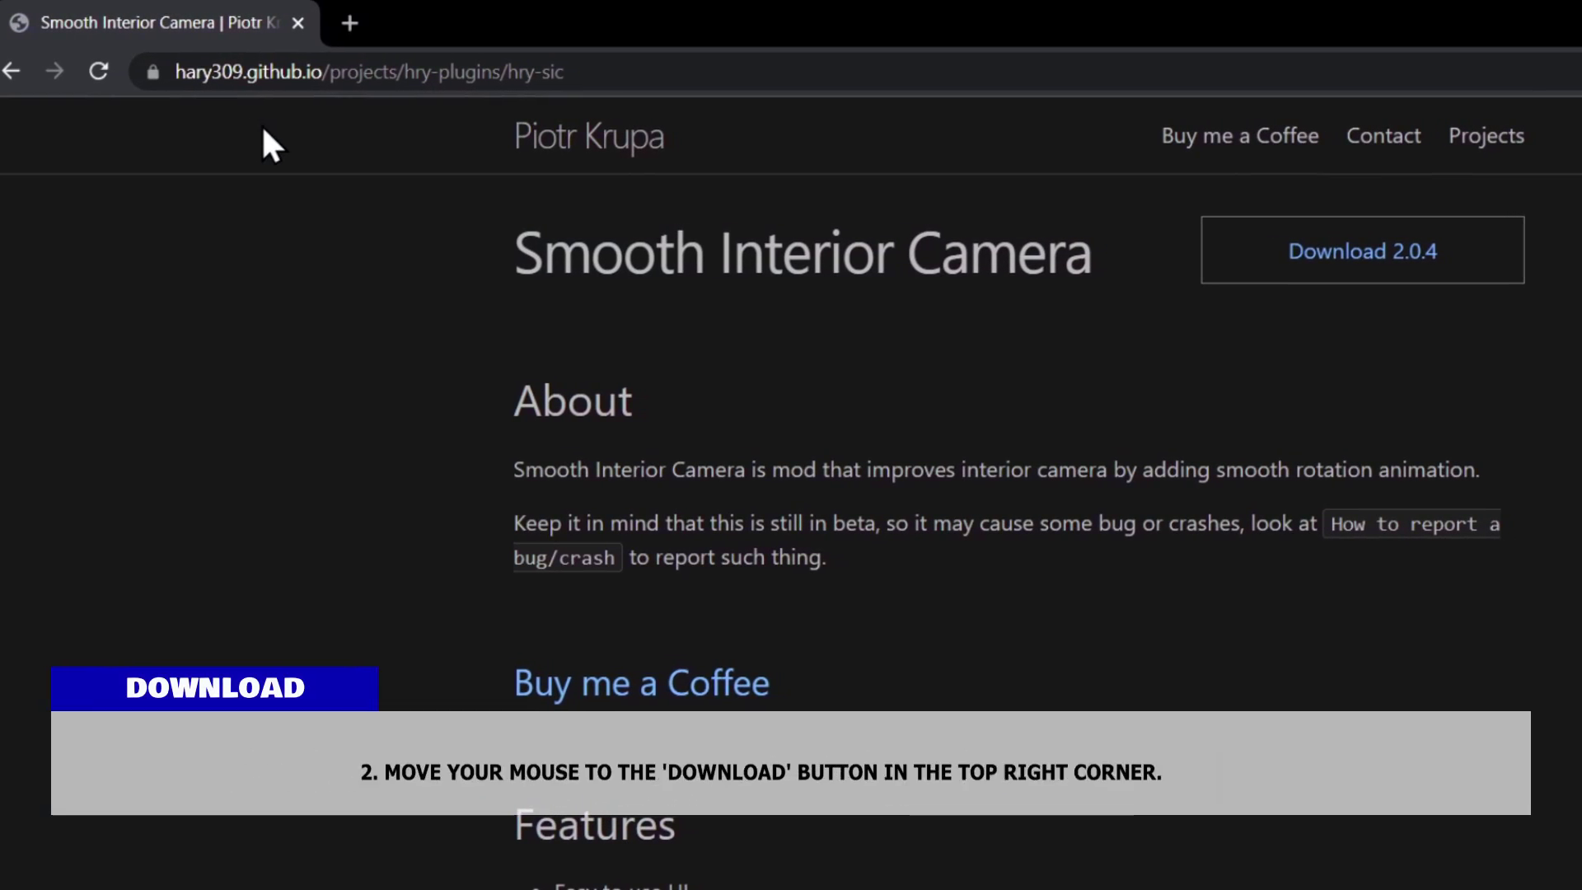
pyautogui.moveTo(1366, 251)
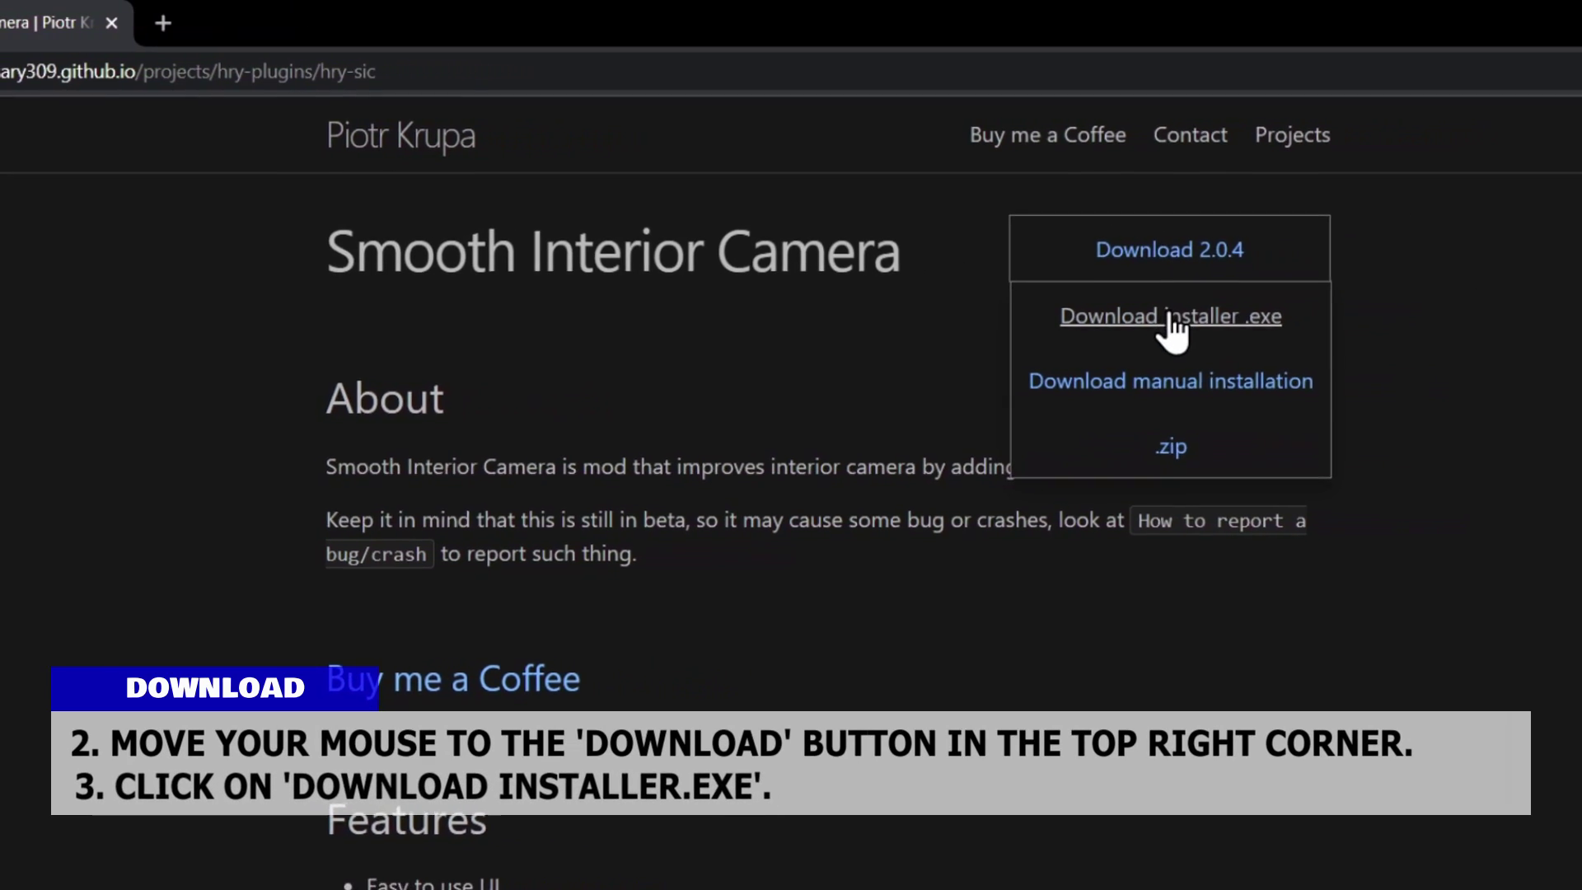
pyautogui.click(1170, 317)
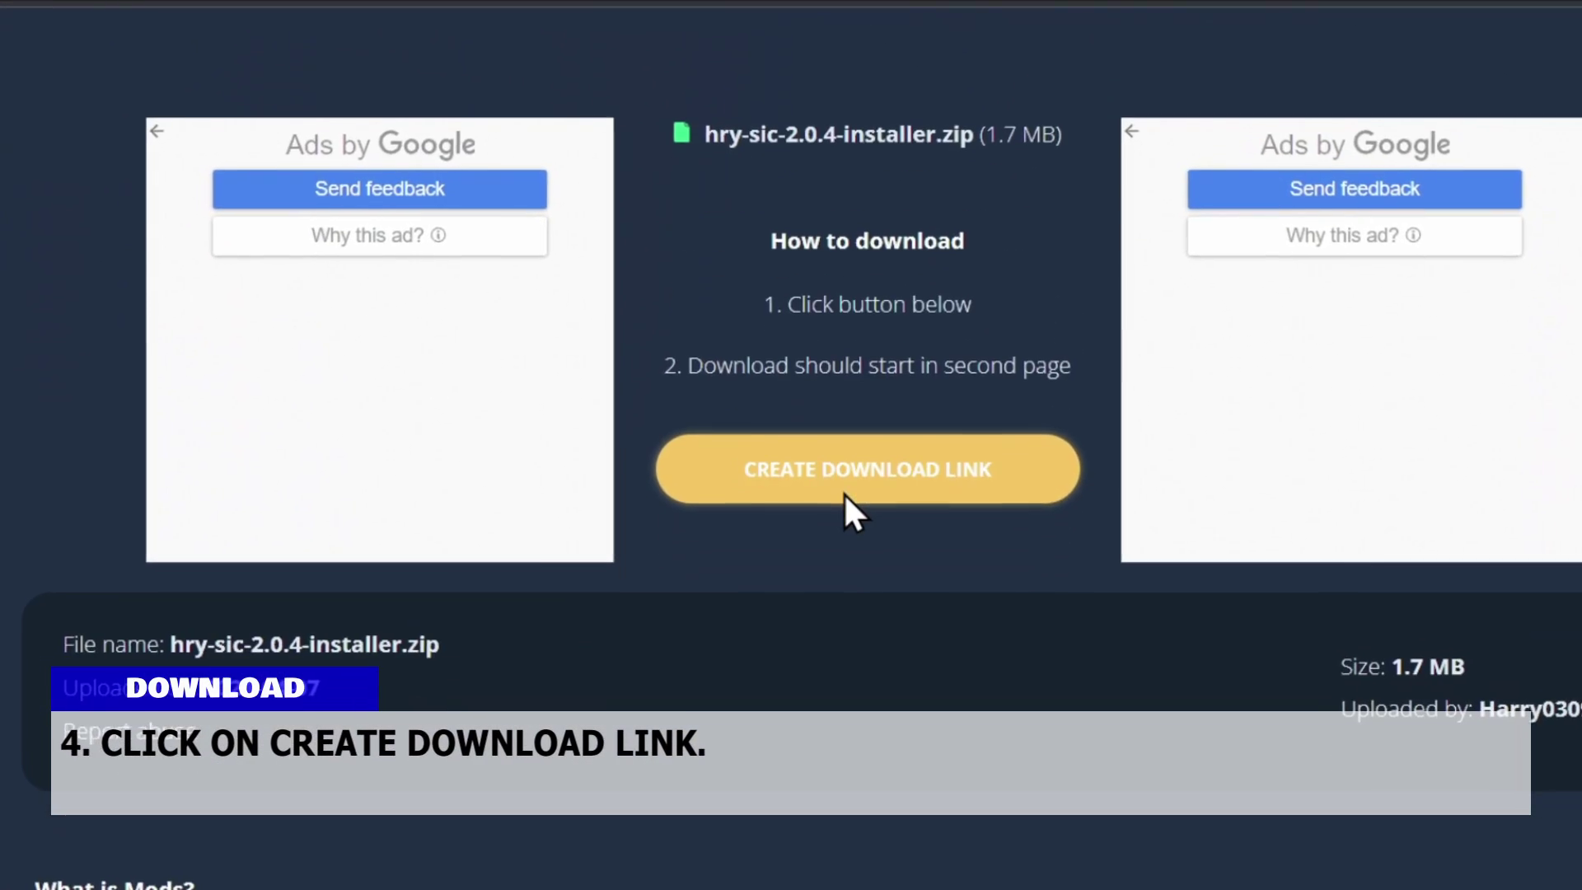
pyautogui.click(847, 489)
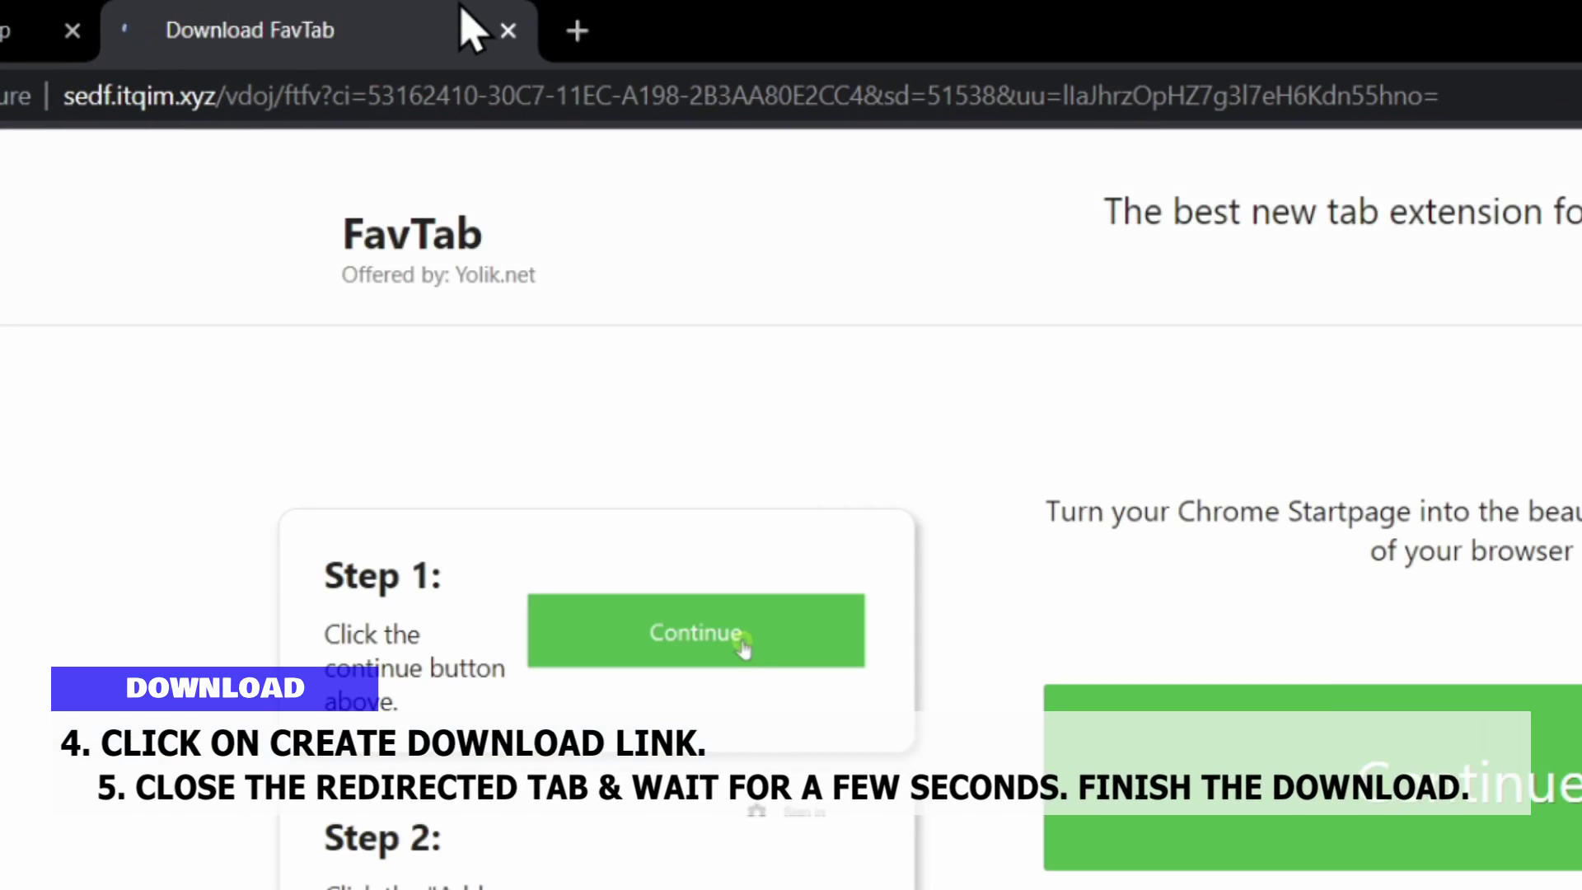
pyautogui.click(507, 30)
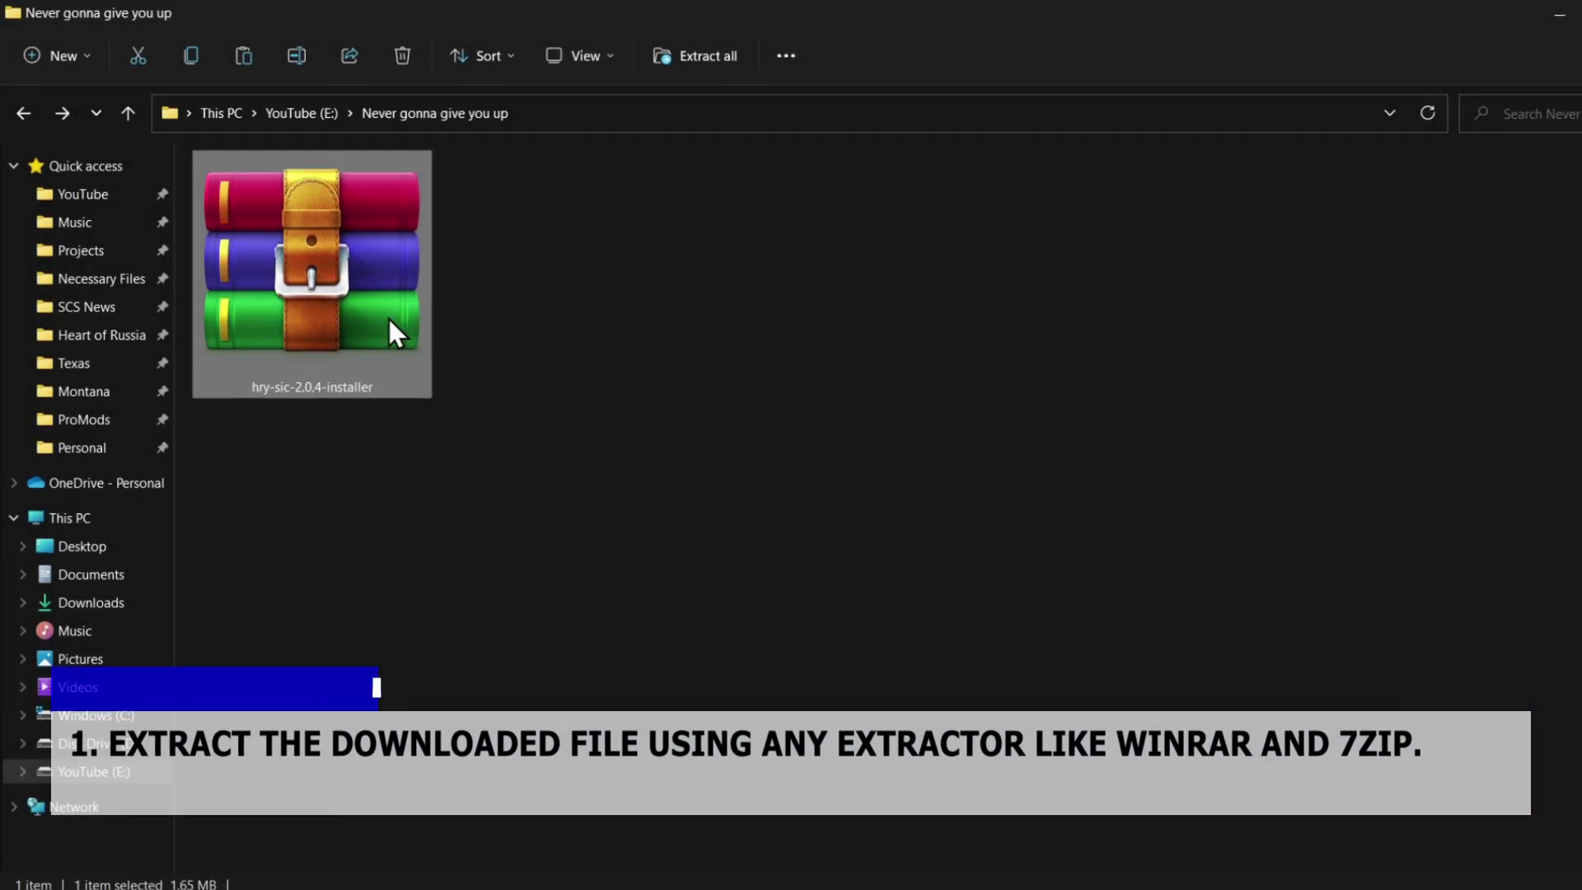
# - Extract the zip to hry-sic-2.0.4-installer\ and launch the hry-sic setup from it
pyautogui.rightClick(393, 323)
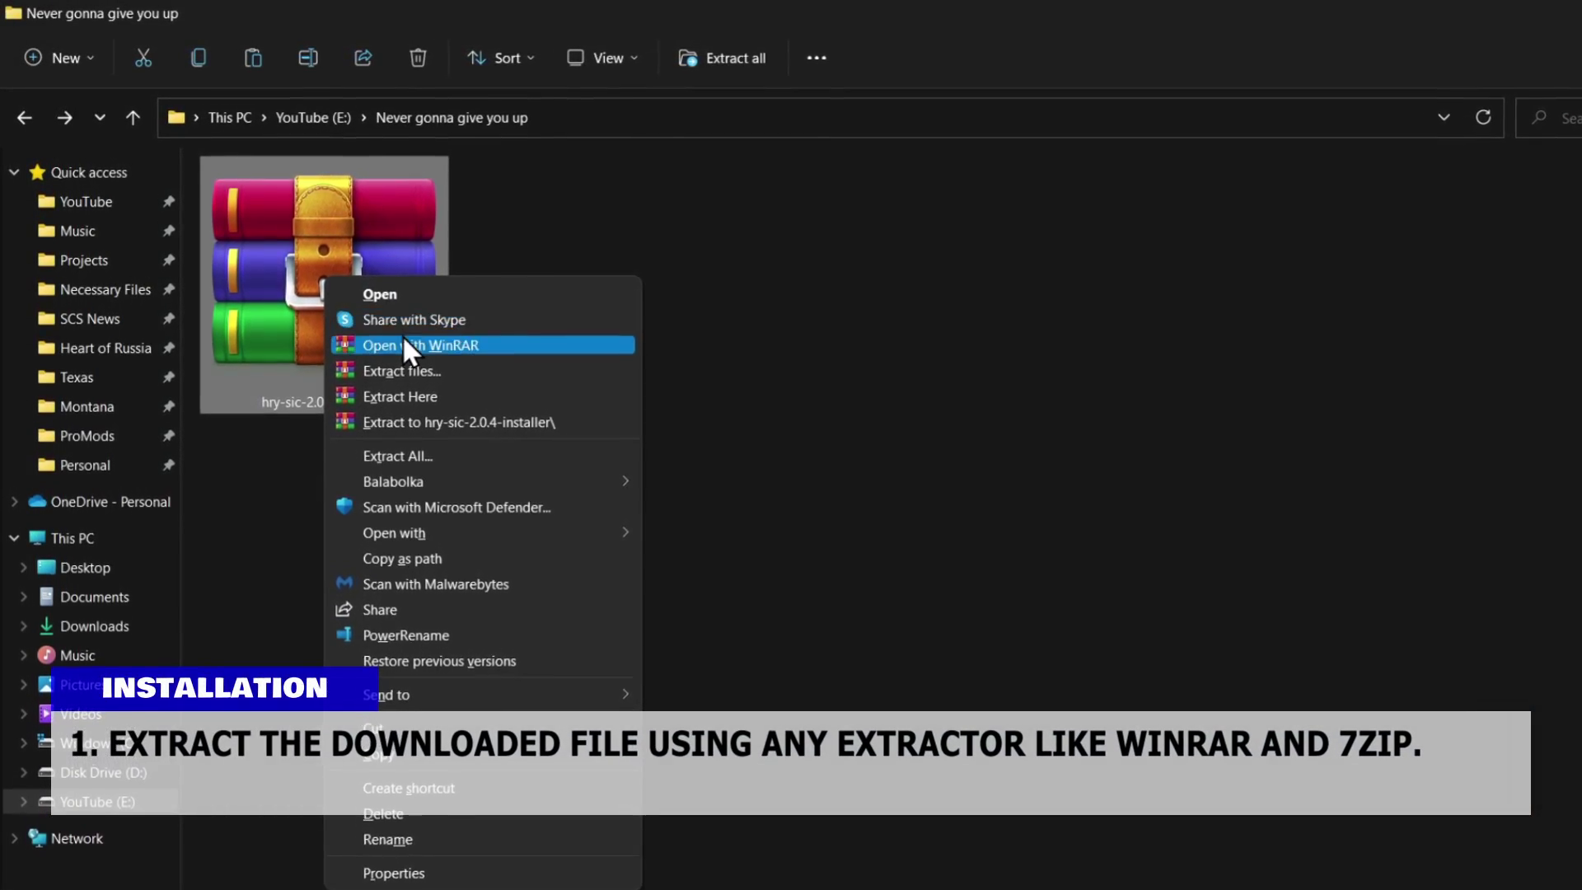
pyautogui.click(392, 422)
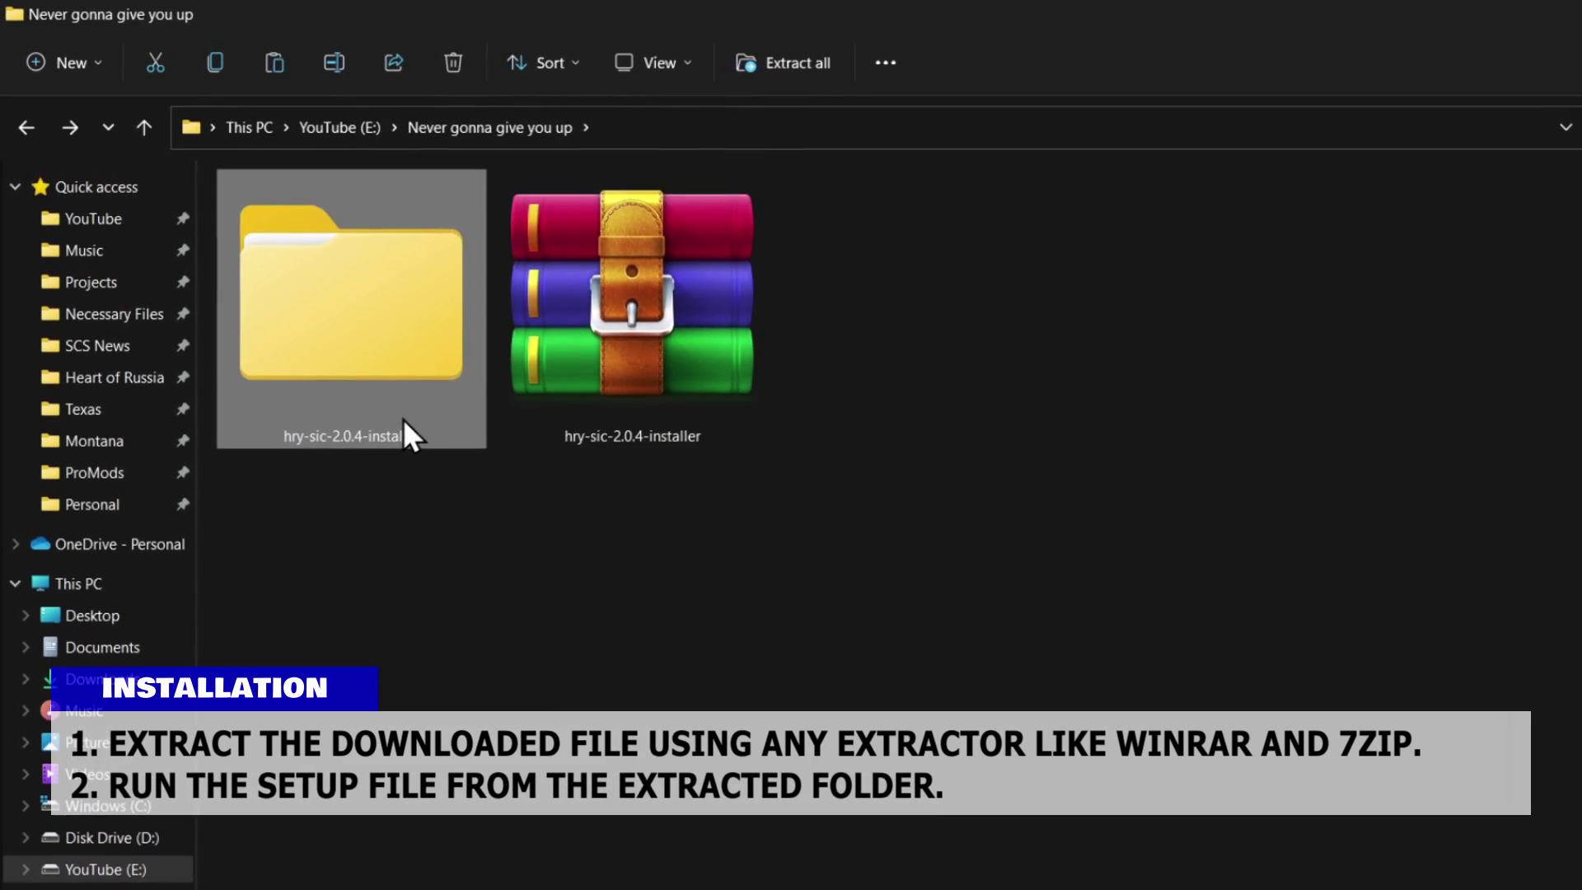
pyautogui.doubleClick(403, 419)
pyautogui.doubleClick(396, 221)
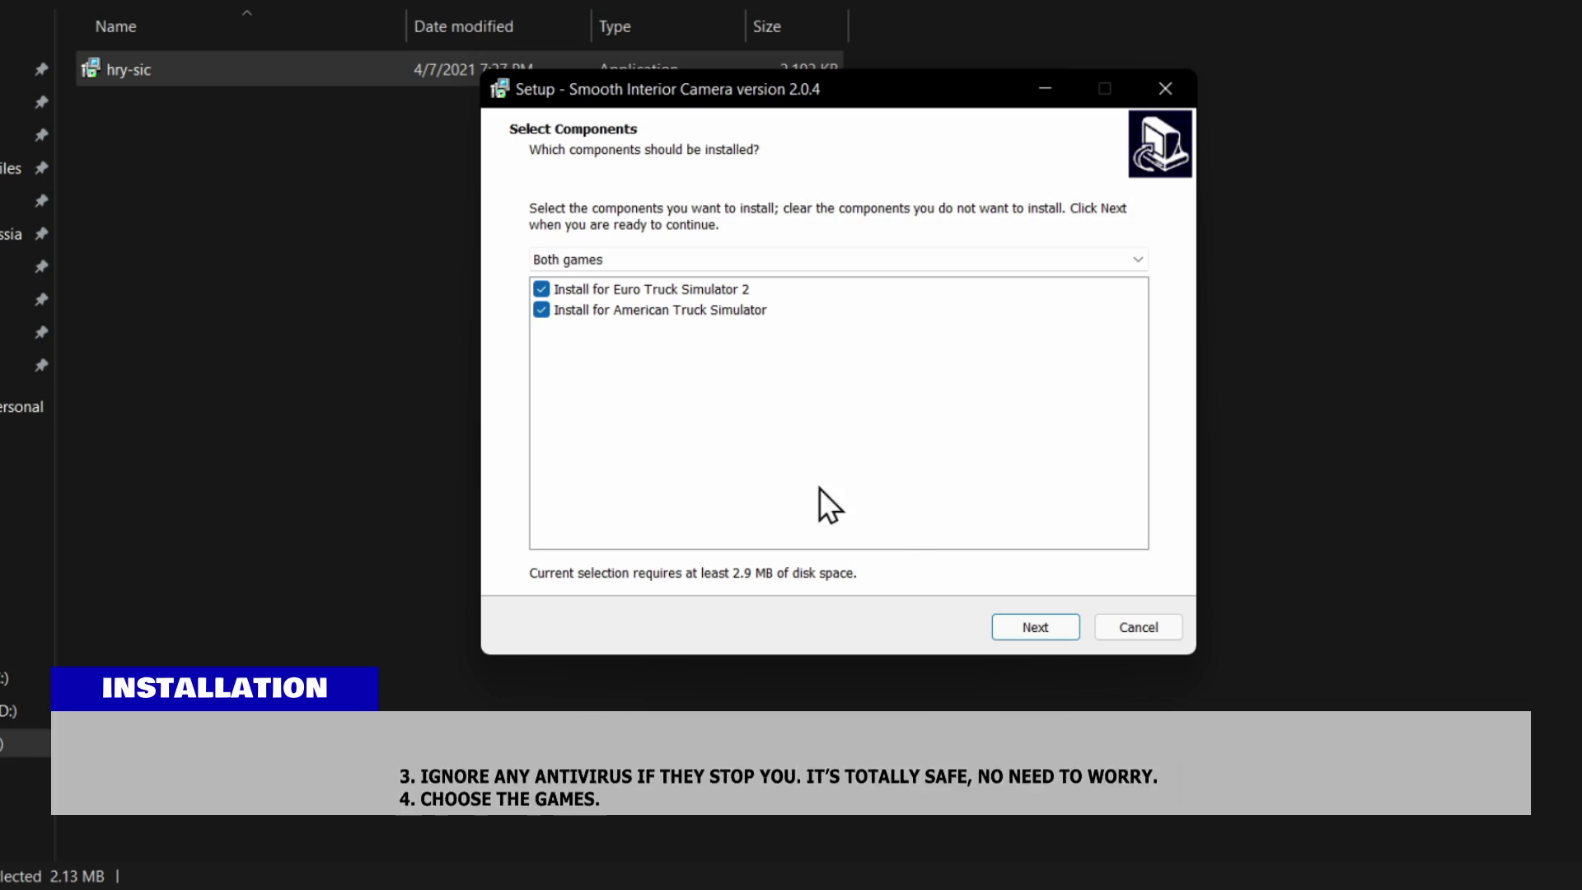
# - Keep both games selected and set the Euro Truck Simulator 2 folder under D:\SteamLibrary\steamapps\common
pyautogui.click(1048, 620)
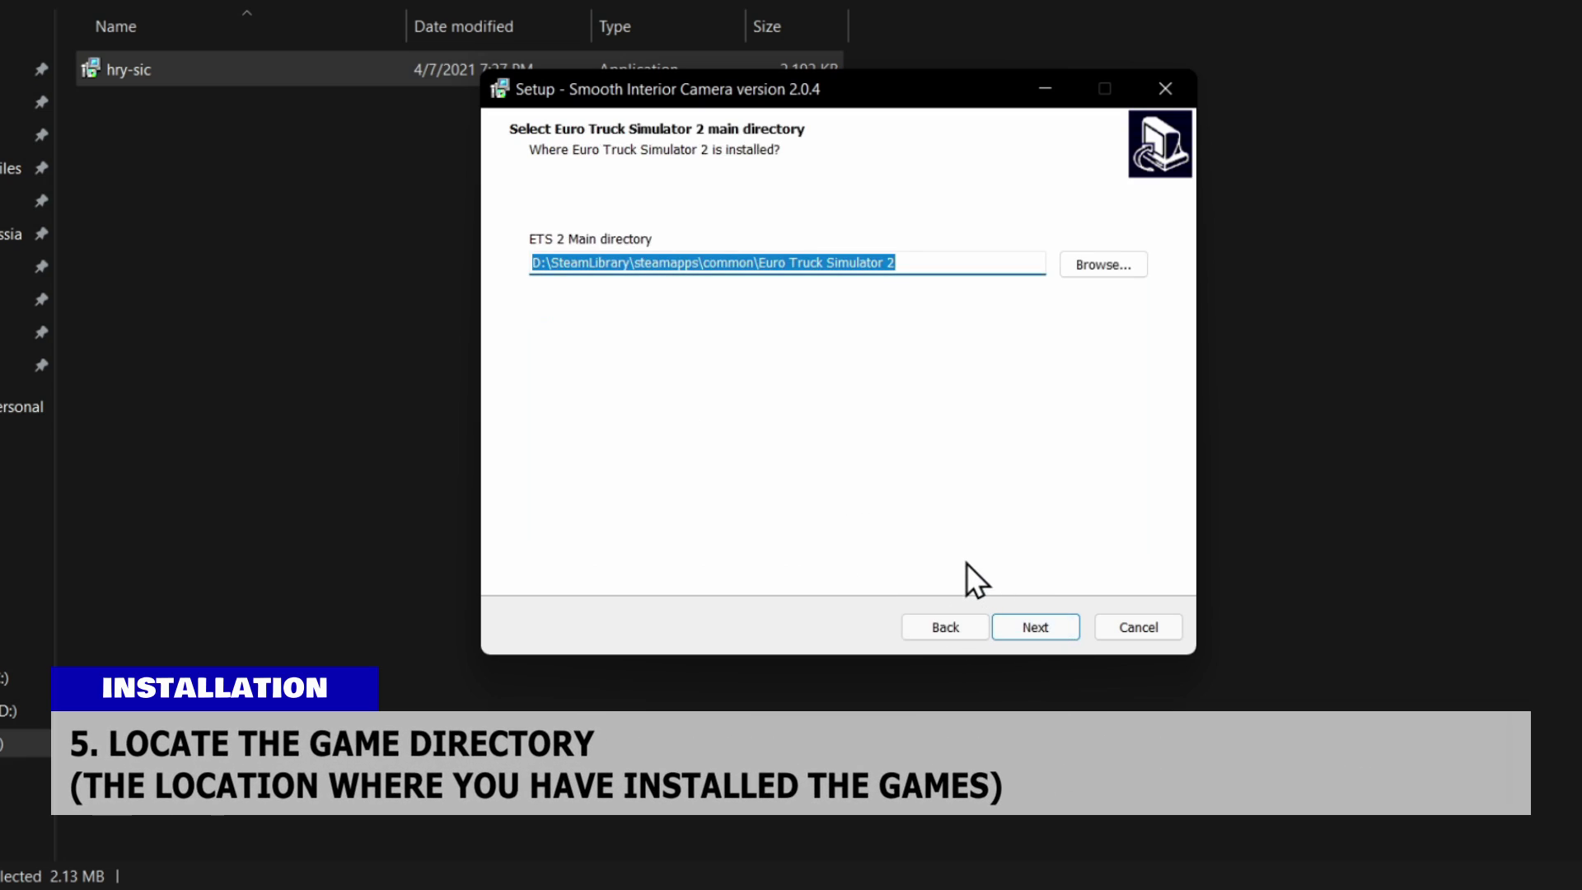
pyautogui.click(1096, 267)
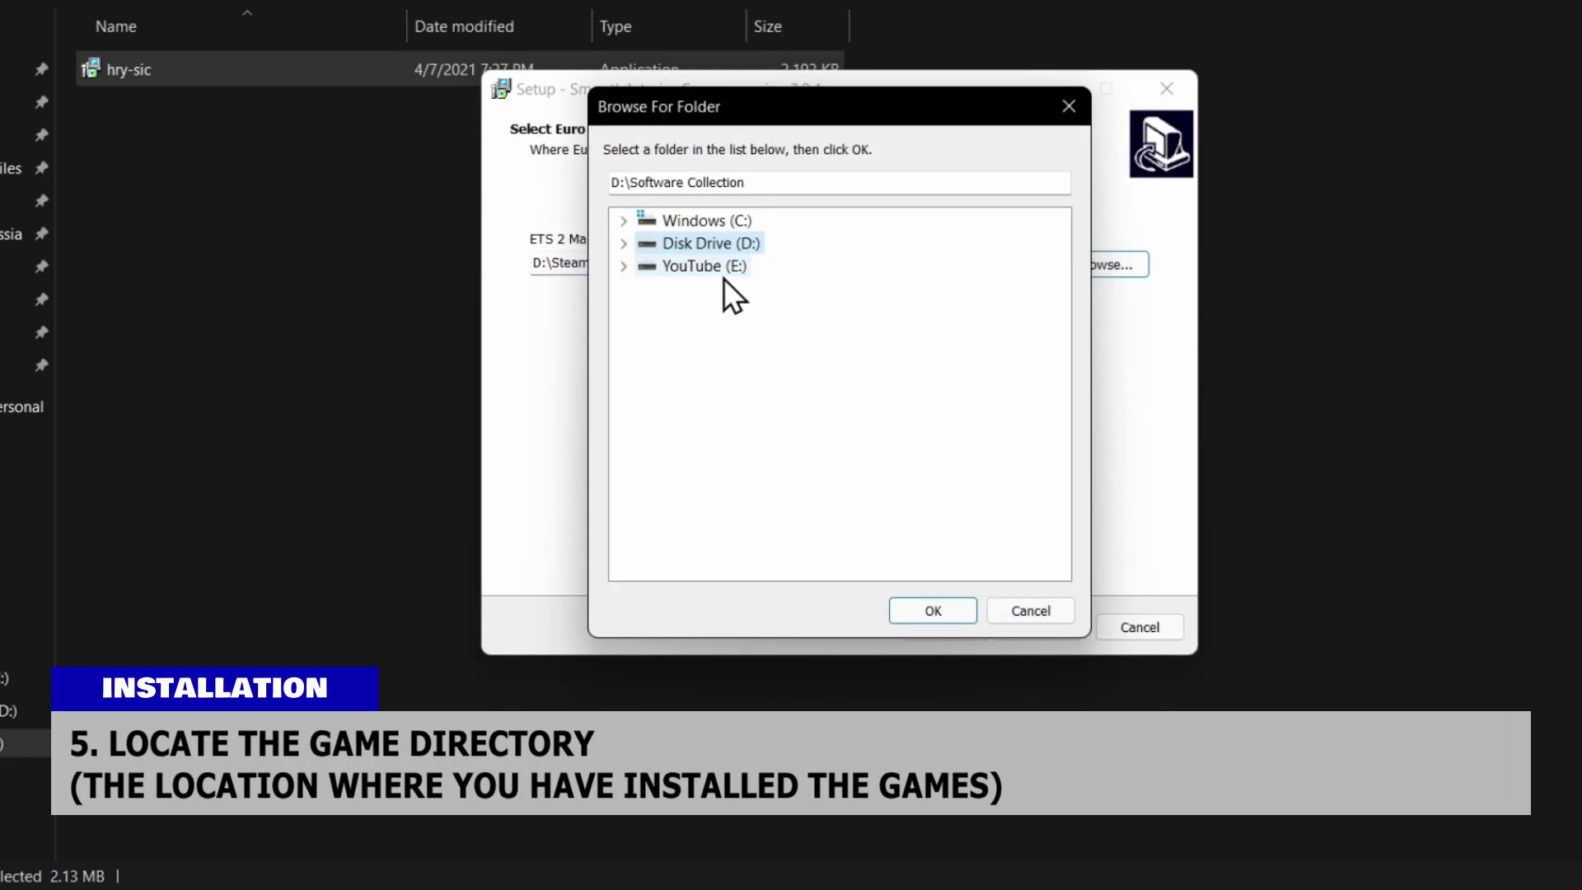
pyautogui.click(623, 244)
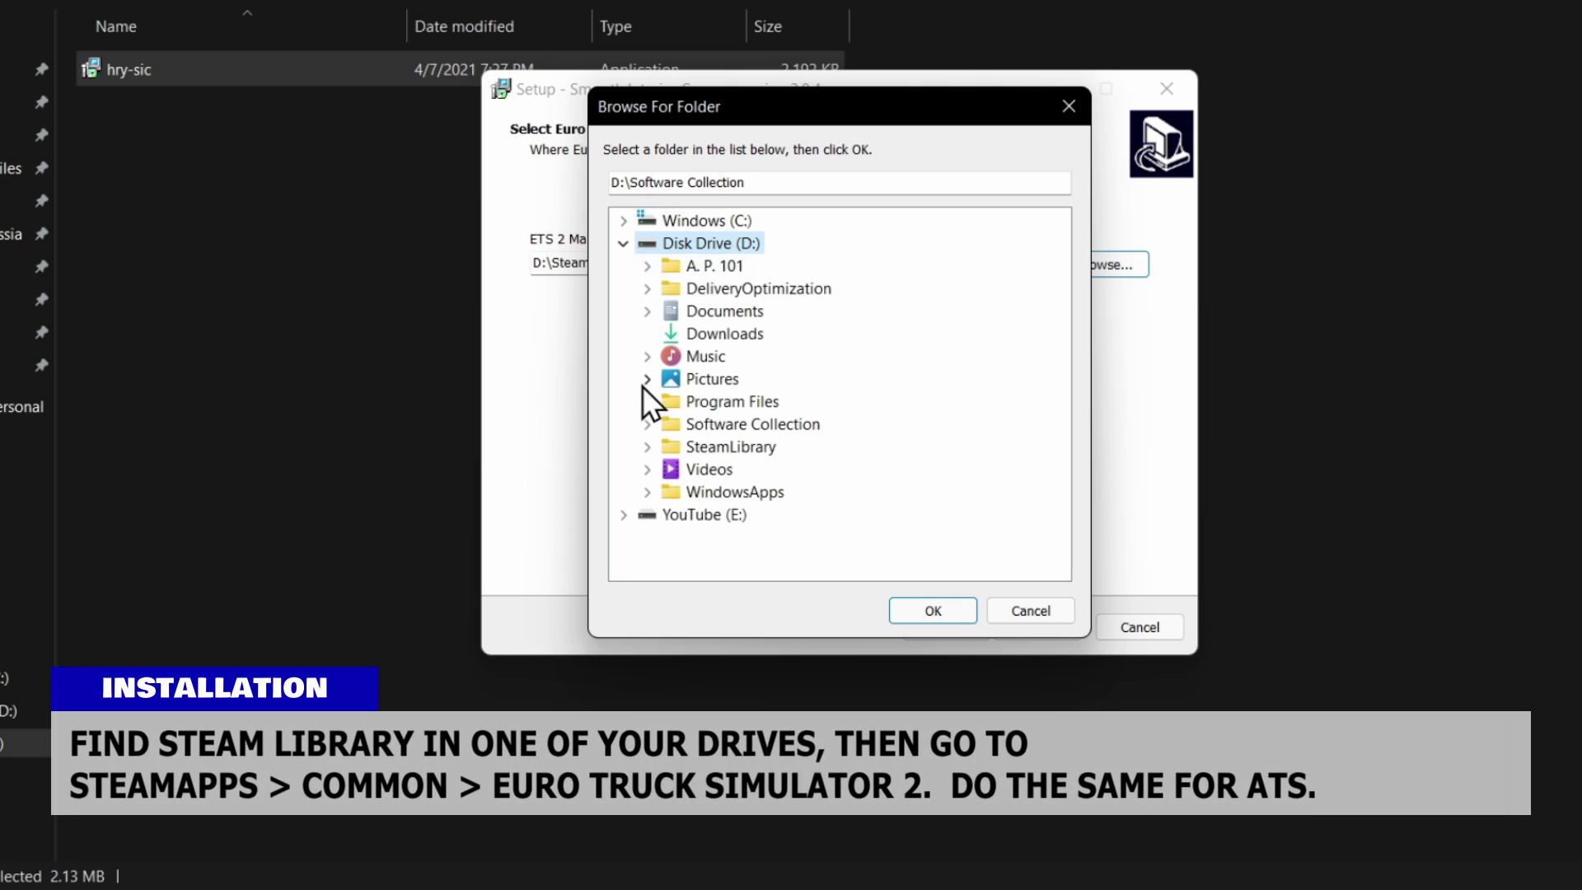
pyautogui.click(650, 446)
pyautogui.click(674, 471)
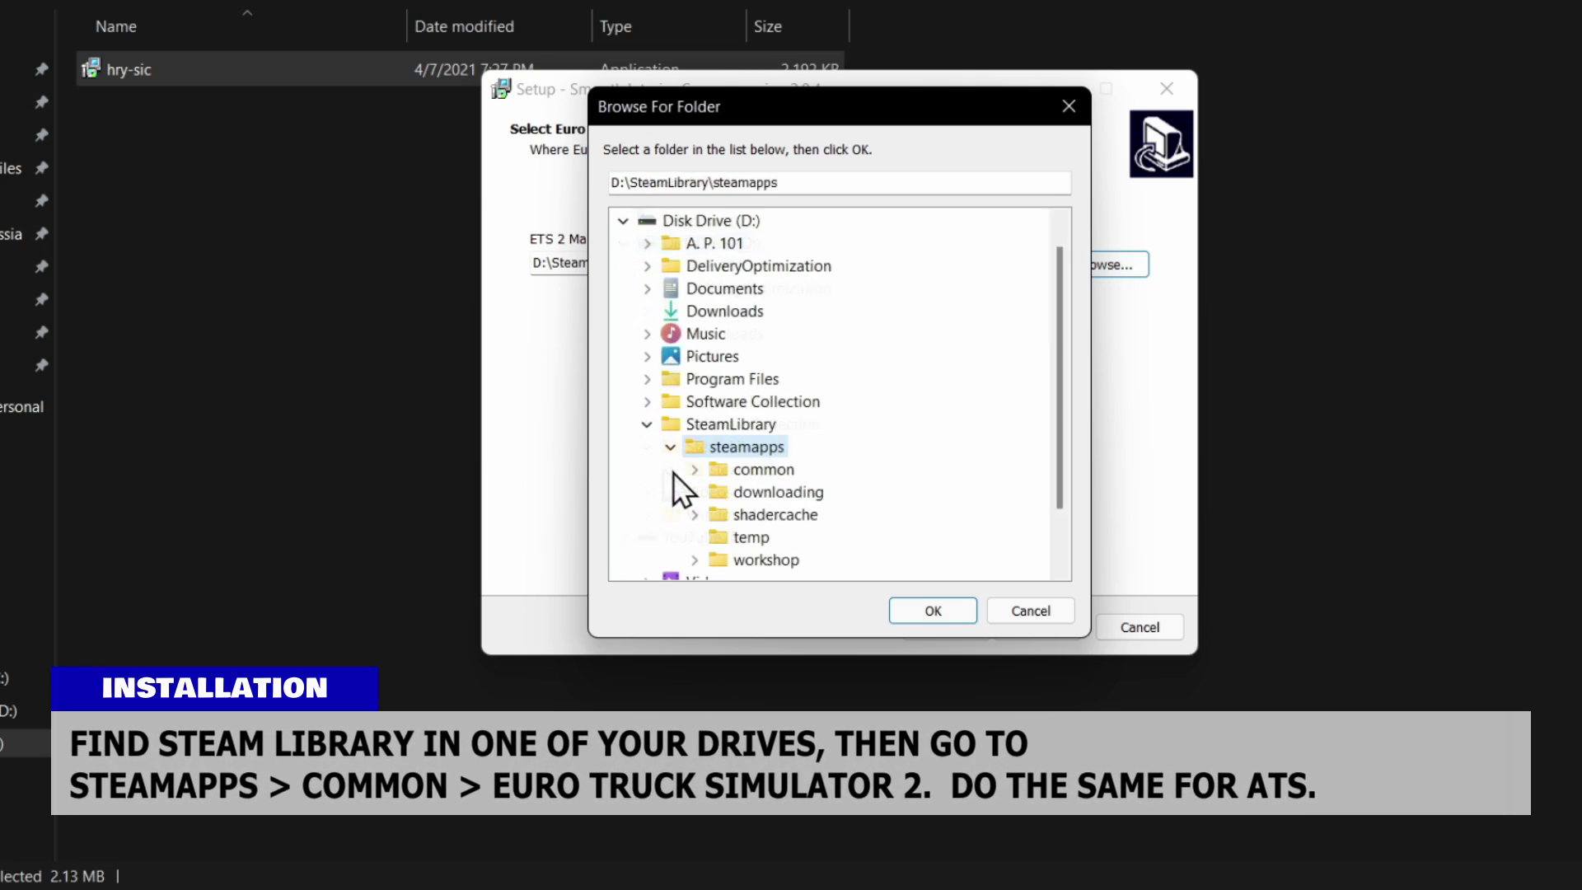
pyautogui.click(694, 469)
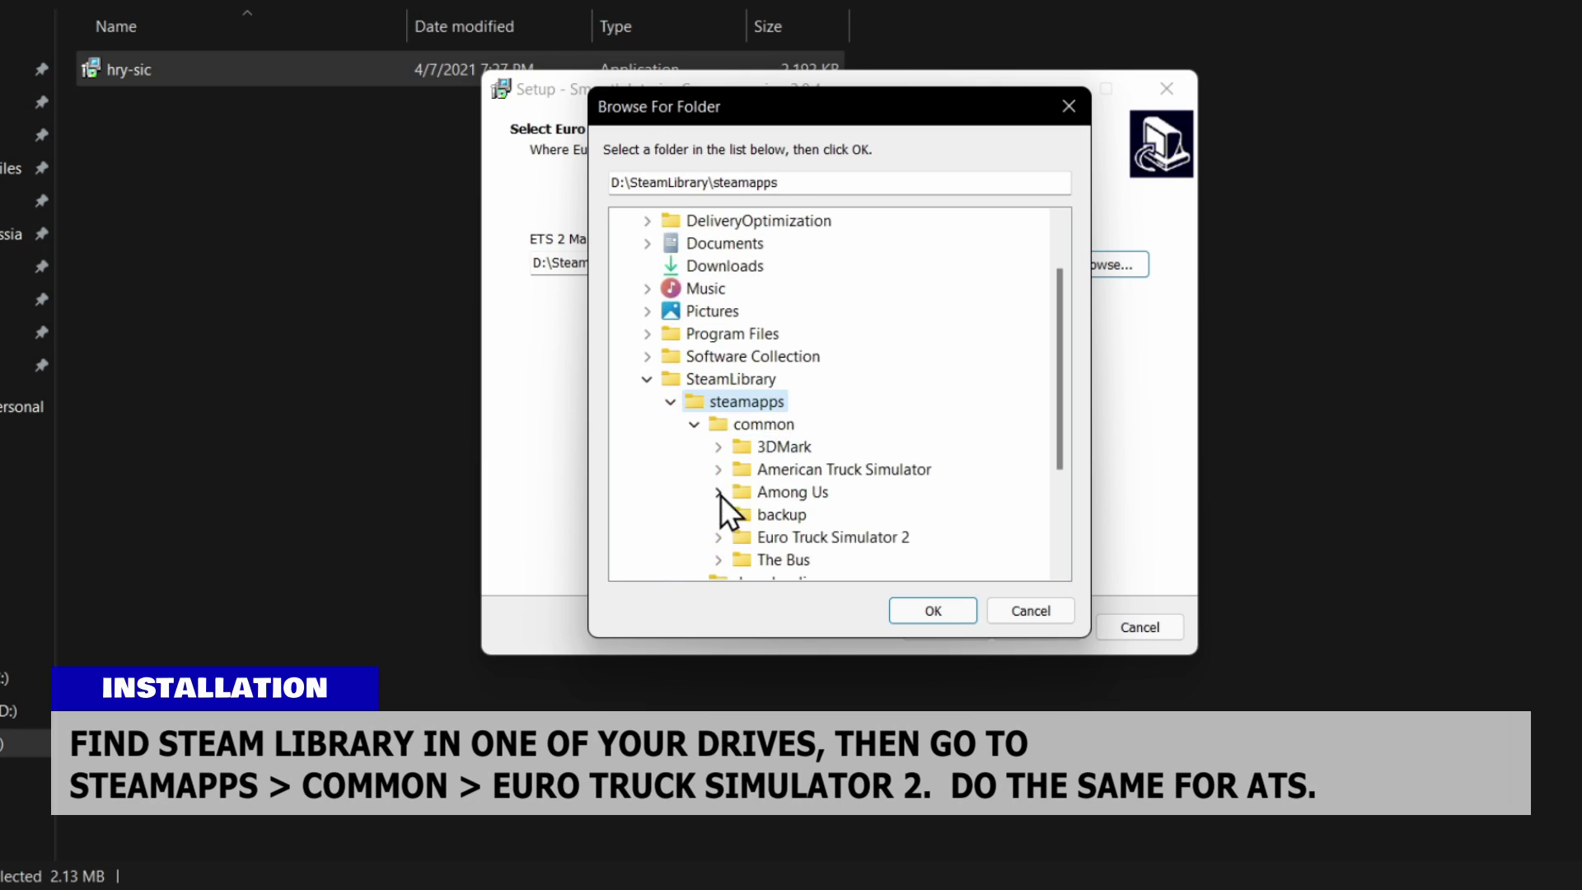
pyautogui.click(931, 611)
# - Set the American Truck Simulator folder under SteamLibrary\steamapps\common and start the installation
pyautogui.click(1030, 631)
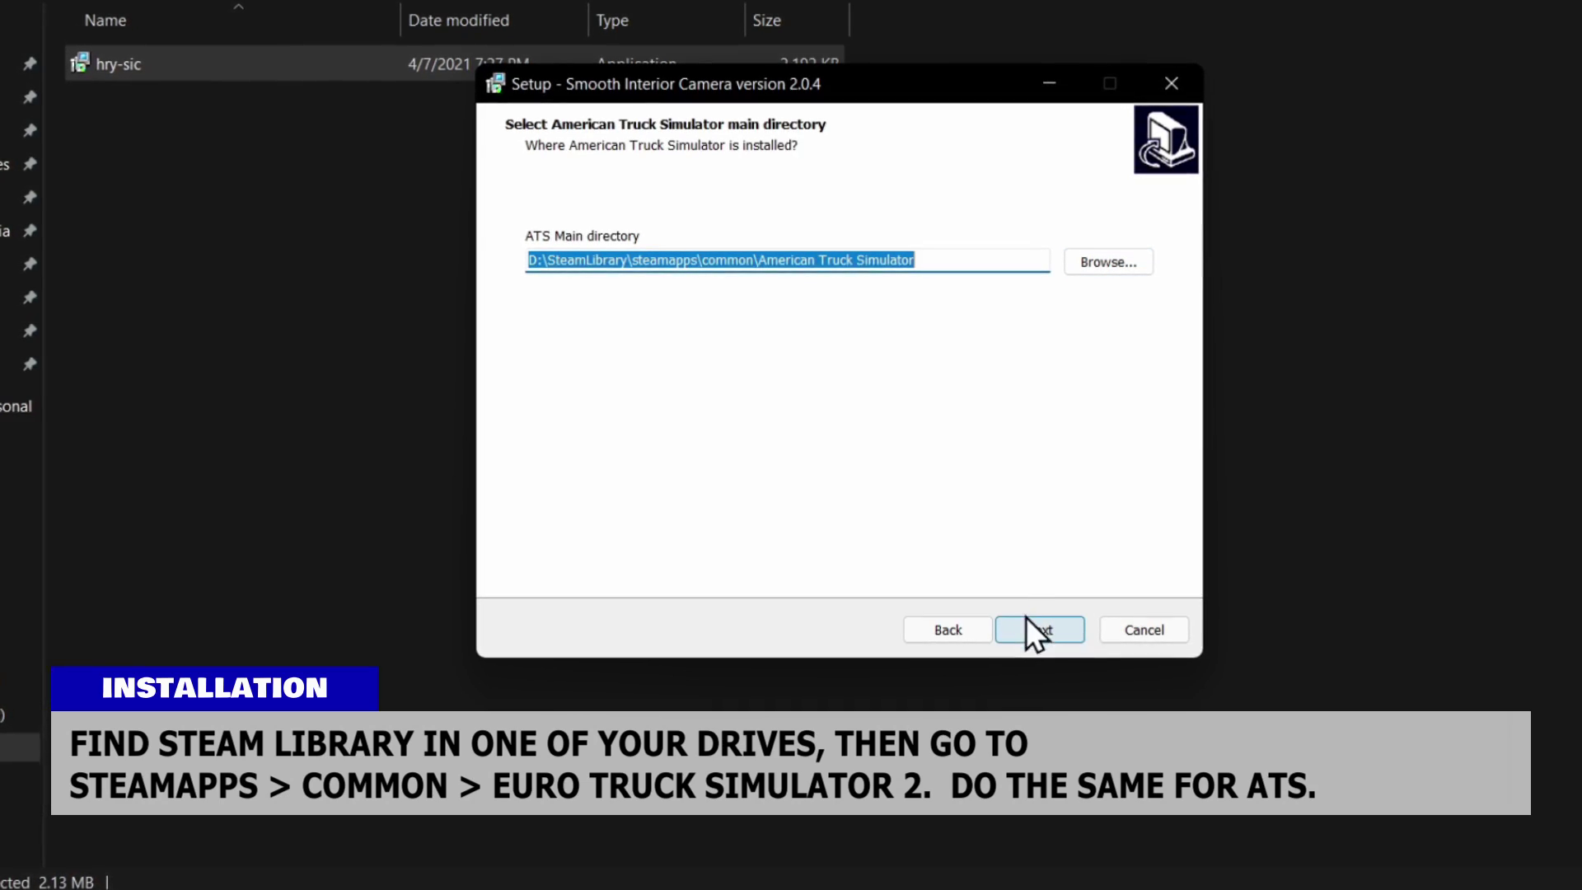
pyautogui.click(1104, 262)
pyautogui.click(641, 445)
pyautogui.click(659, 463)
pyautogui.click(688, 471)
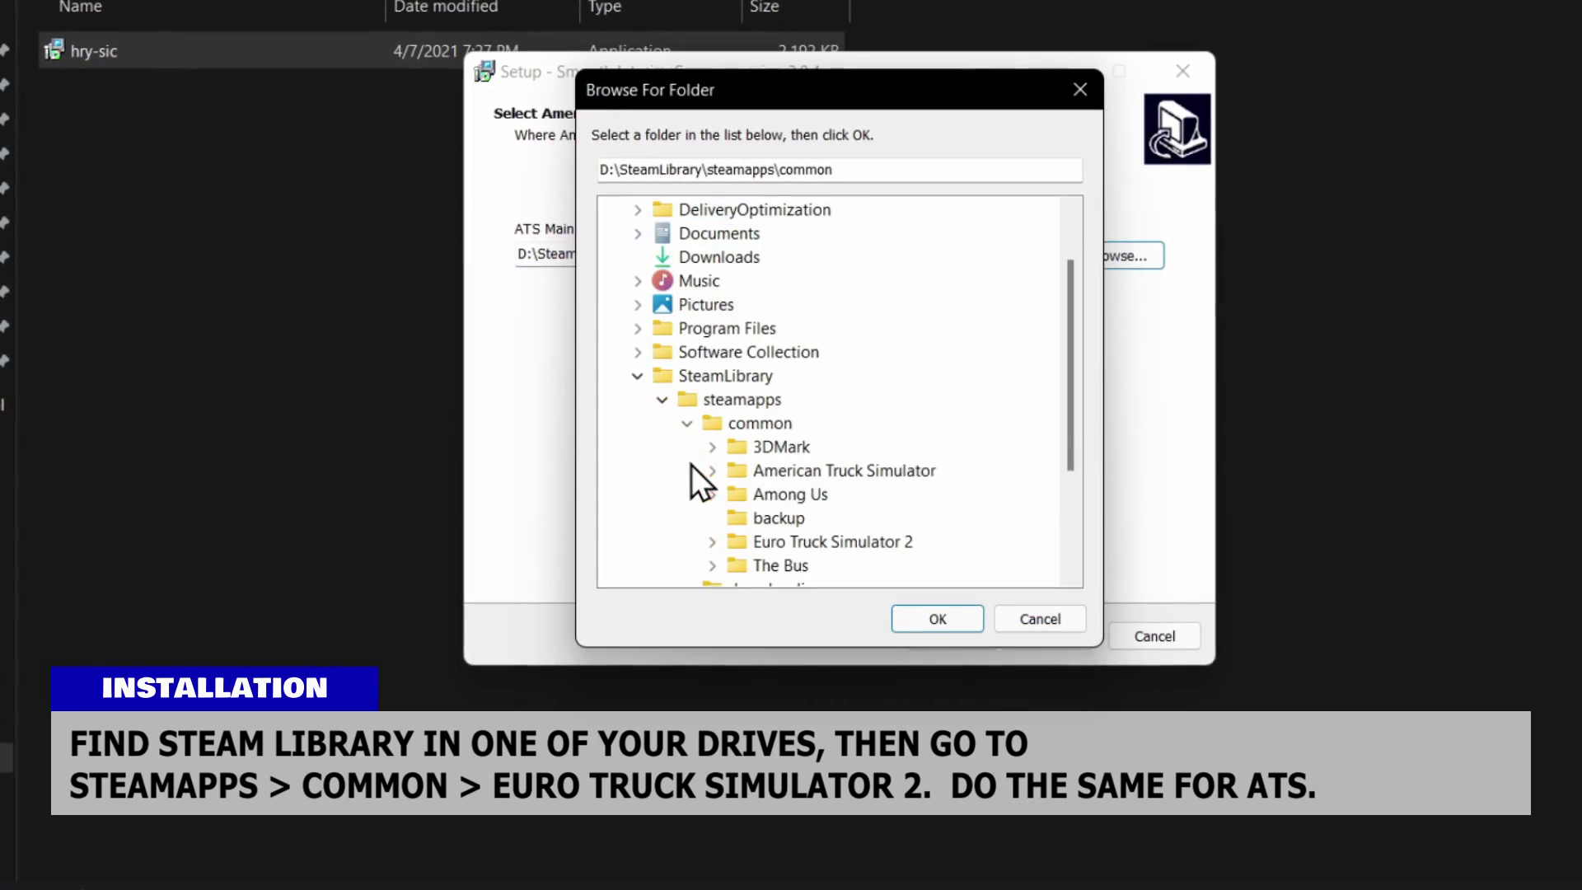
pyautogui.click(741, 458)
pyautogui.click(939, 619)
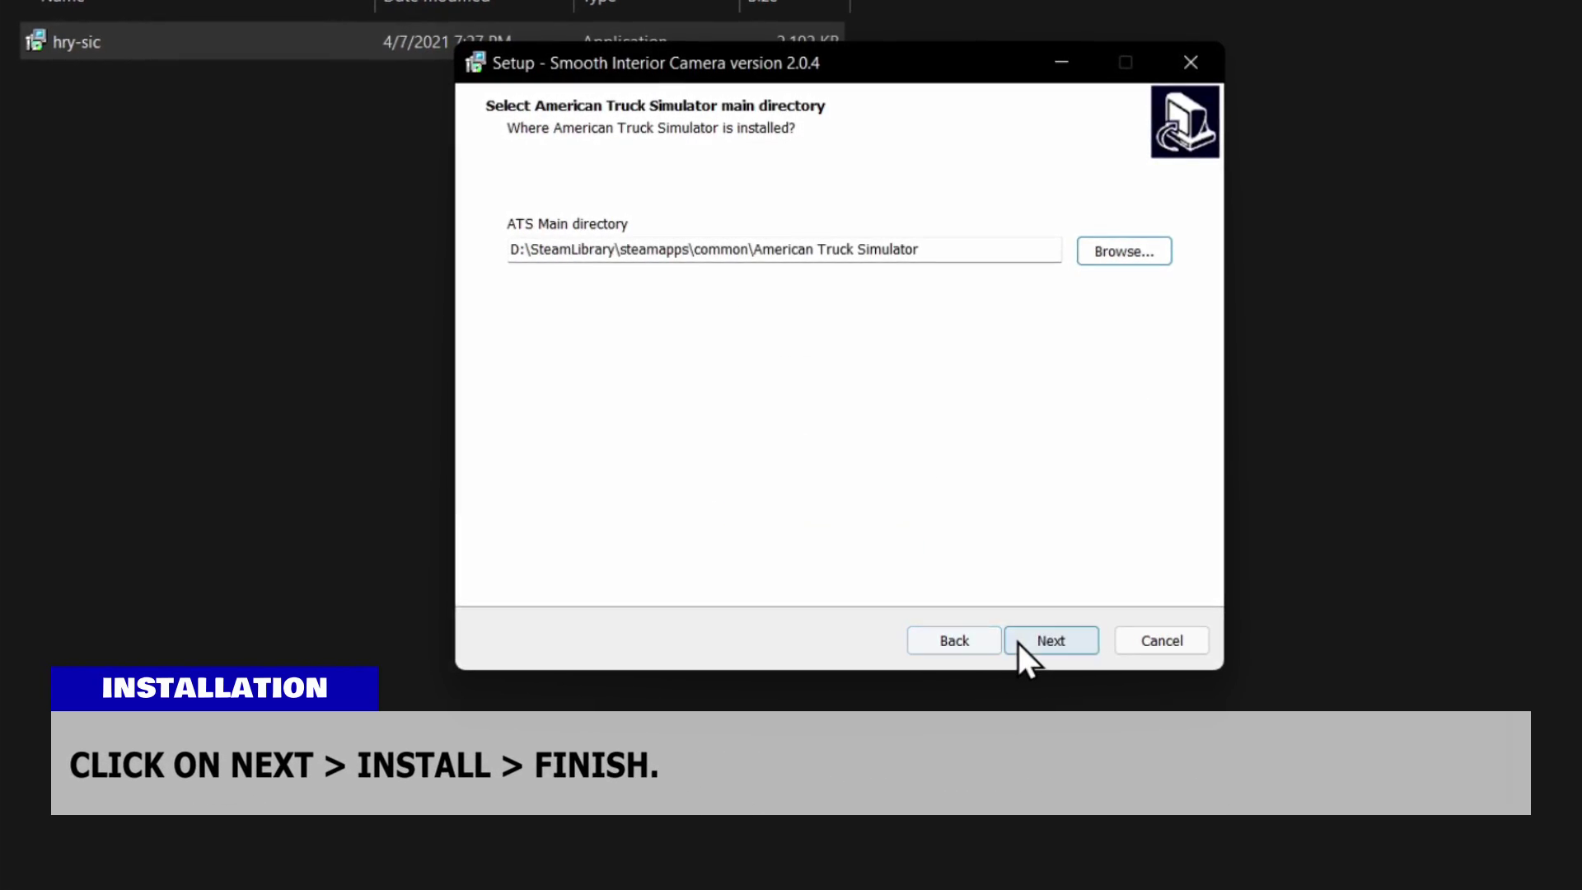
pyautogui.click(1020, 644)
pyautogui.click(1035, 633)
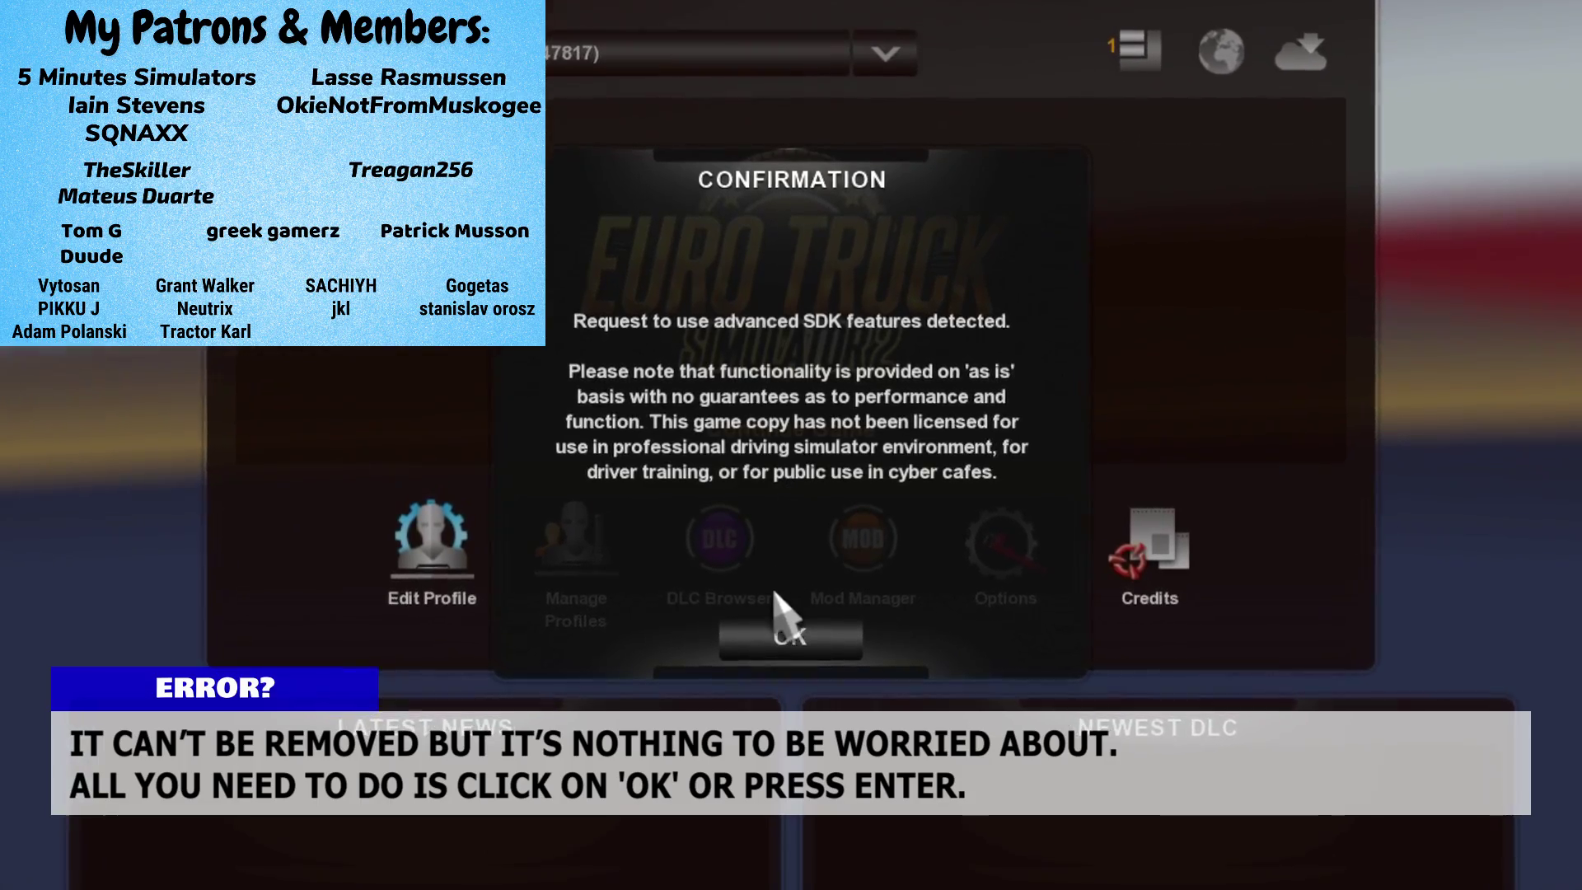
# - Dismiss the SDK-features confirmation and bring up the Plugin Manager with Delete
pyautogui.click(779, 636)
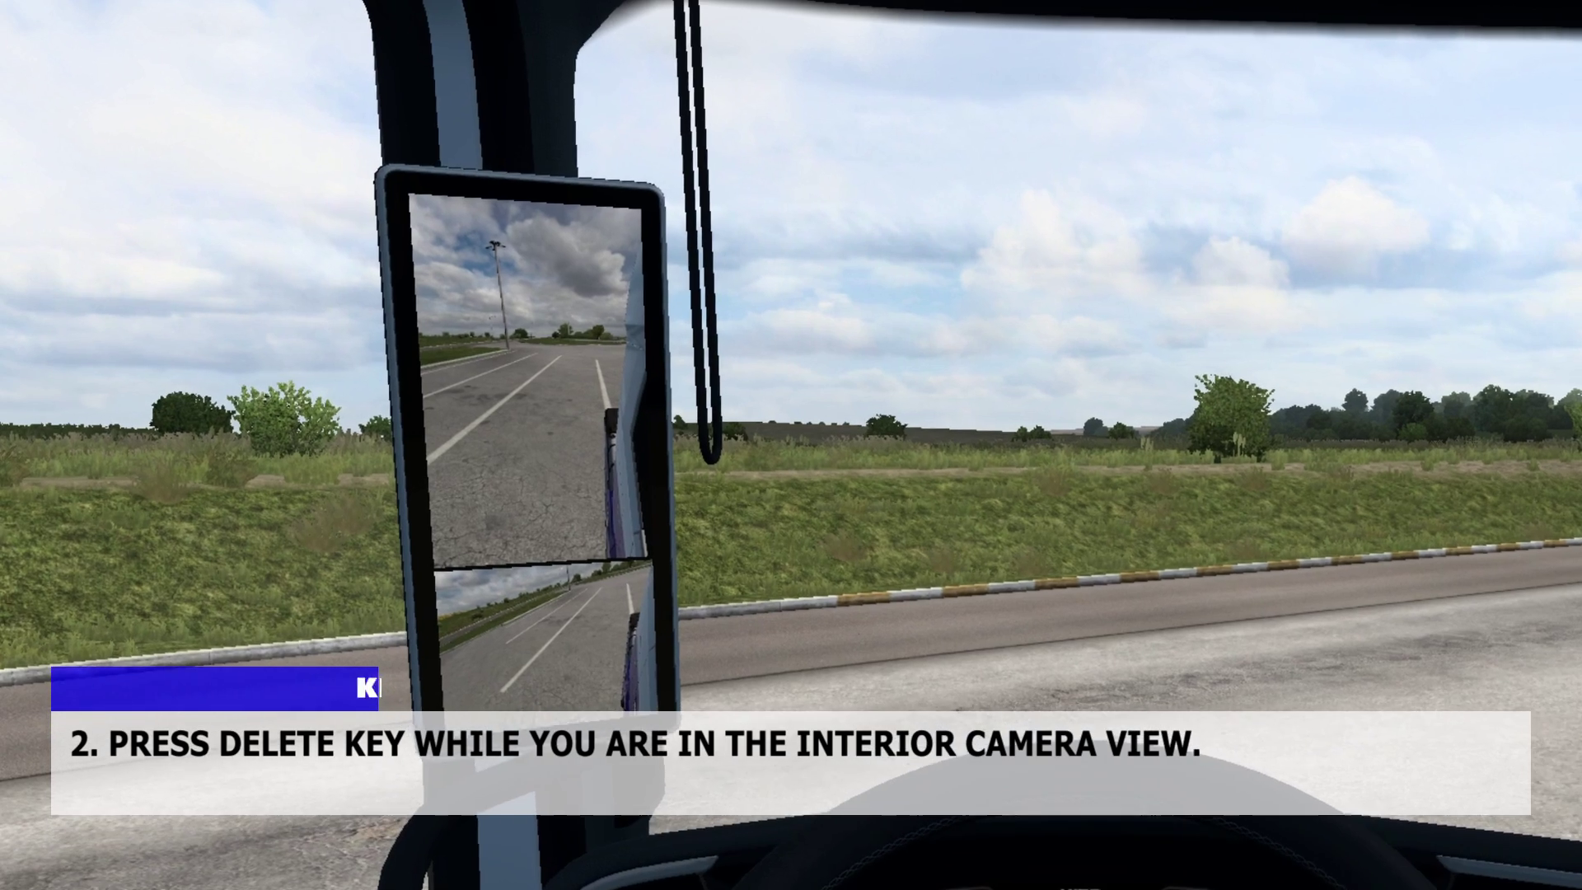
pyautogui.press('Delete')
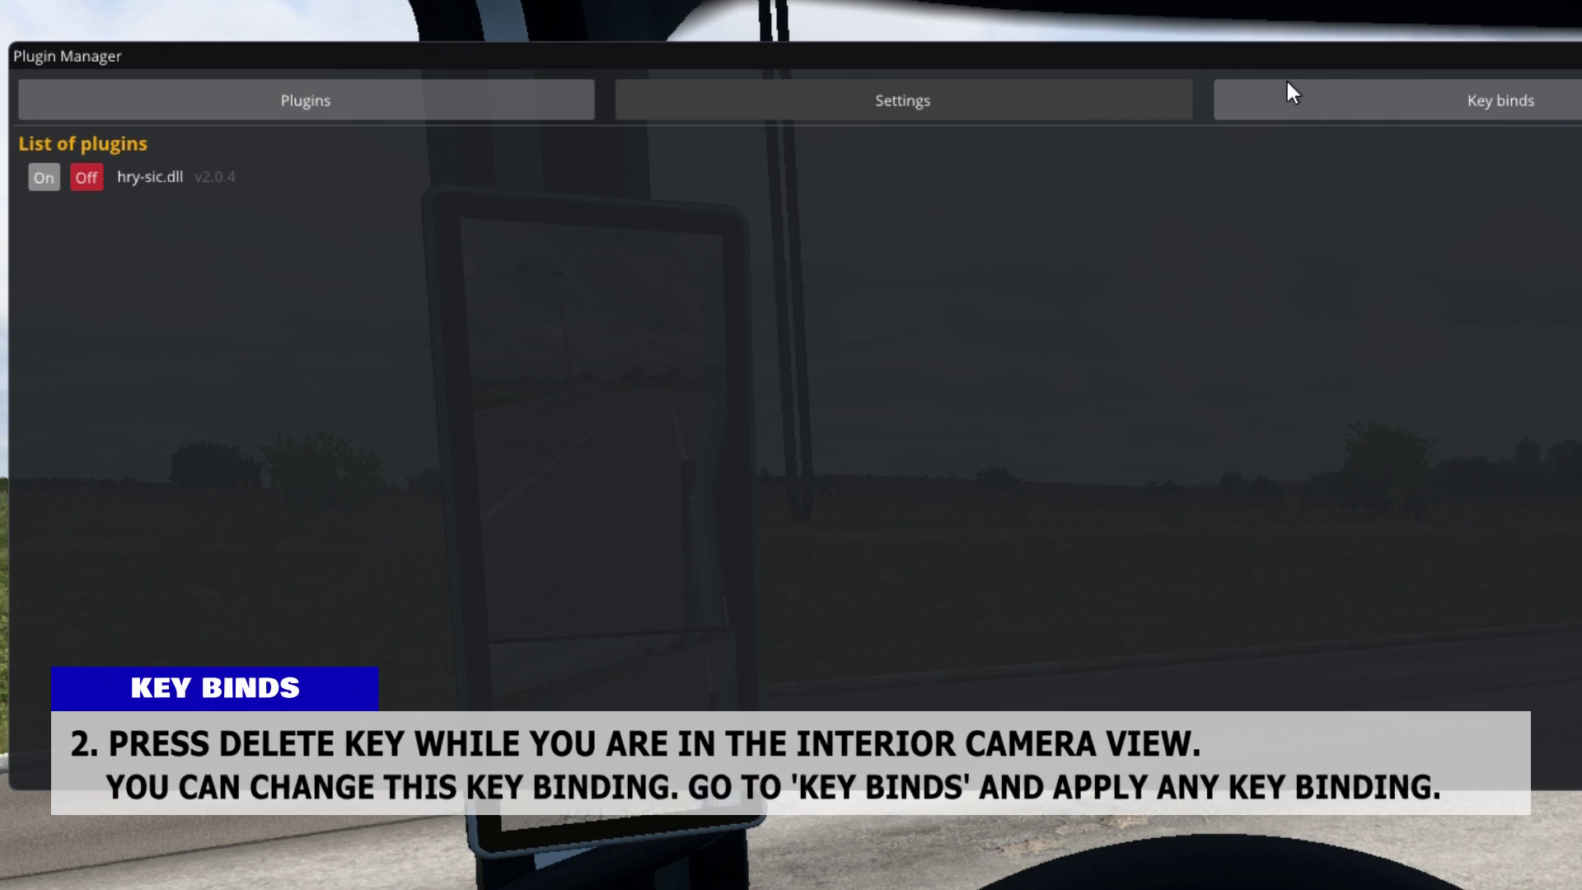
# - In the Plugin Manager key binds, rebind Show main window to U
pyautogui.click(1287, 82)
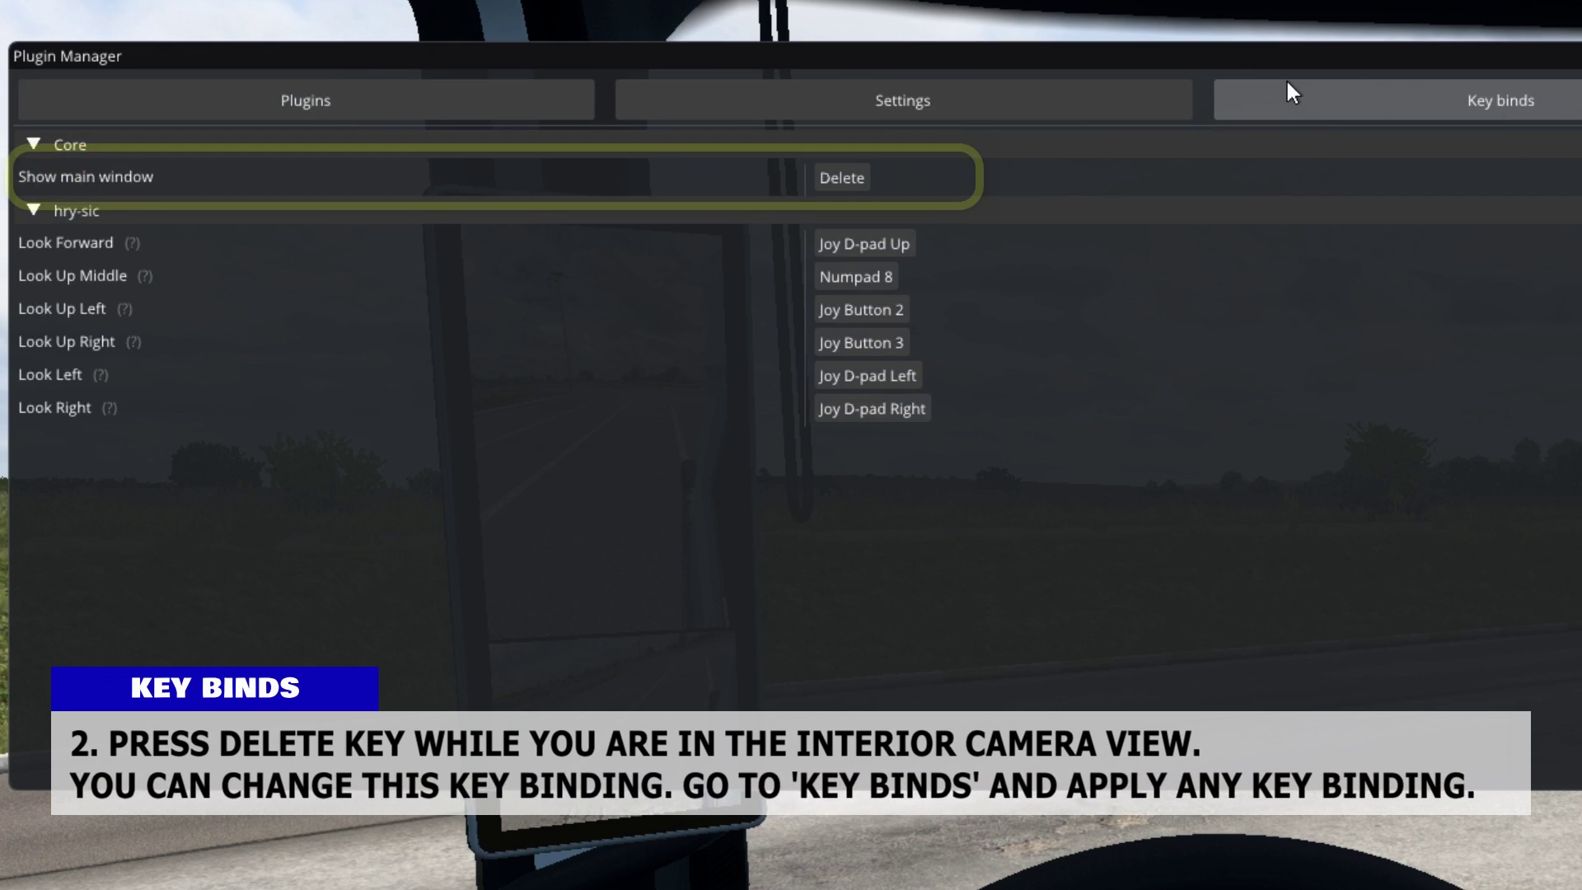
pyautogui.click(862, 178)
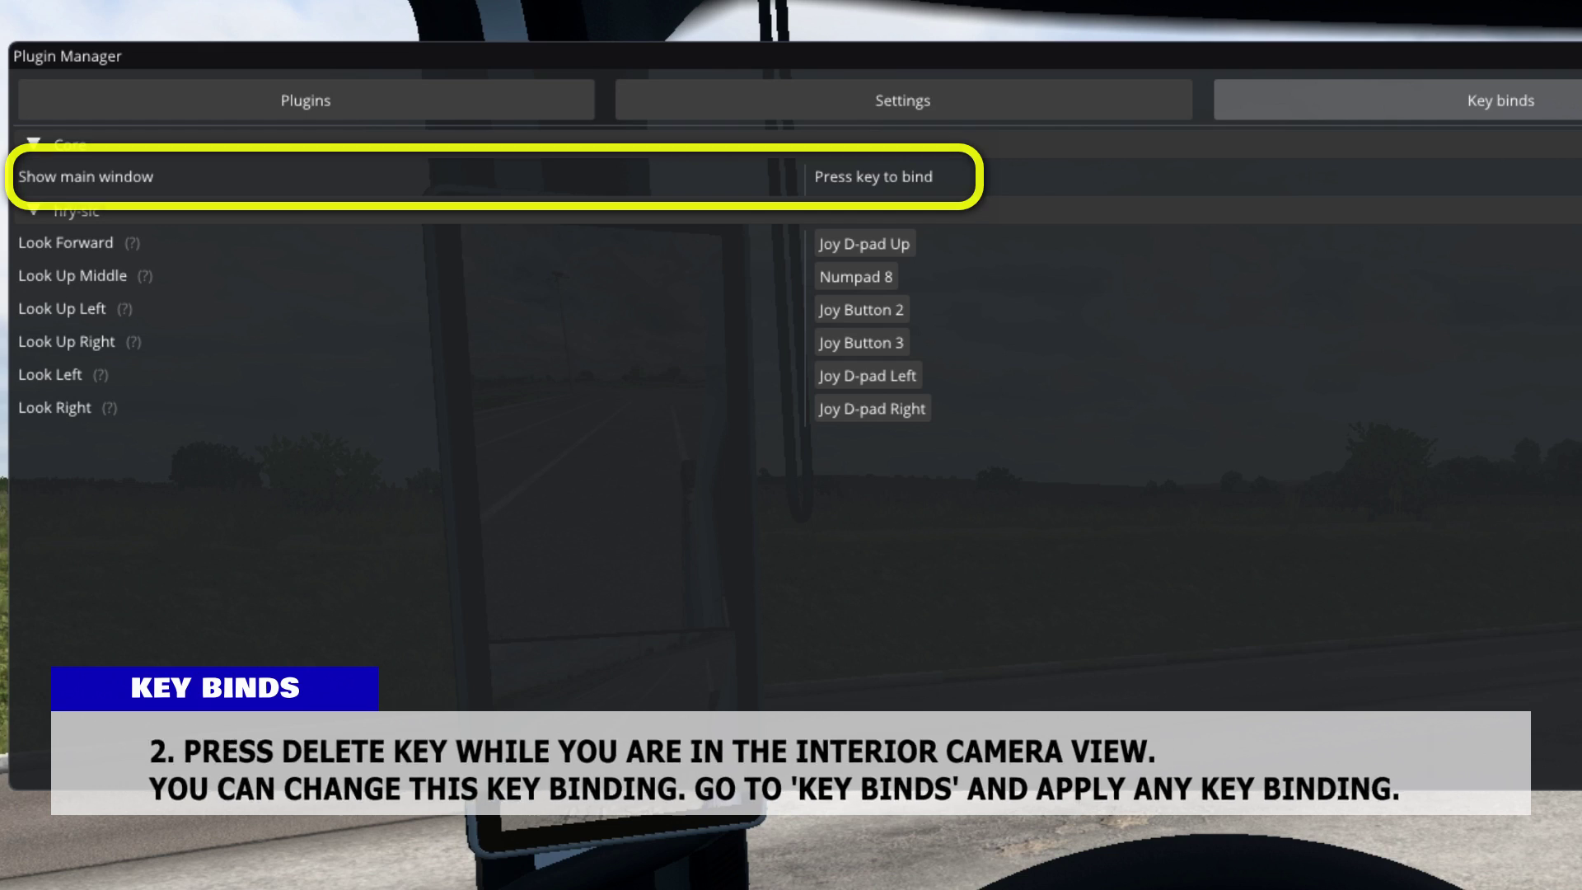
pyautogui.press('u')
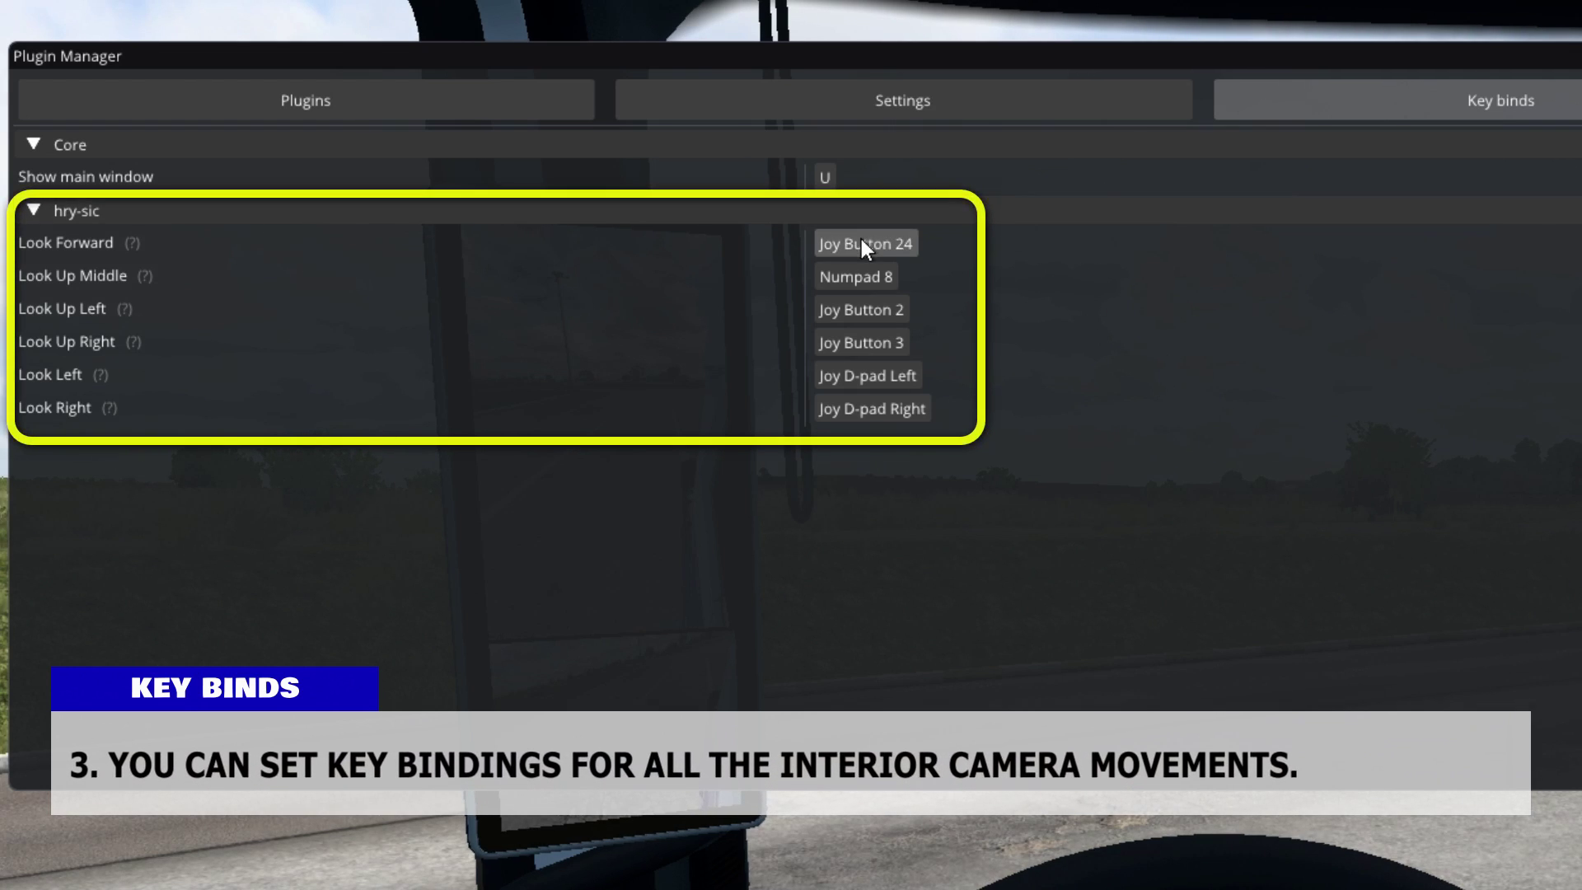
# - Rebind Look Up Middle to numpad 8 and rebind the Look Up Left and Look Left camera moves
pyautogui.click(848, 275)
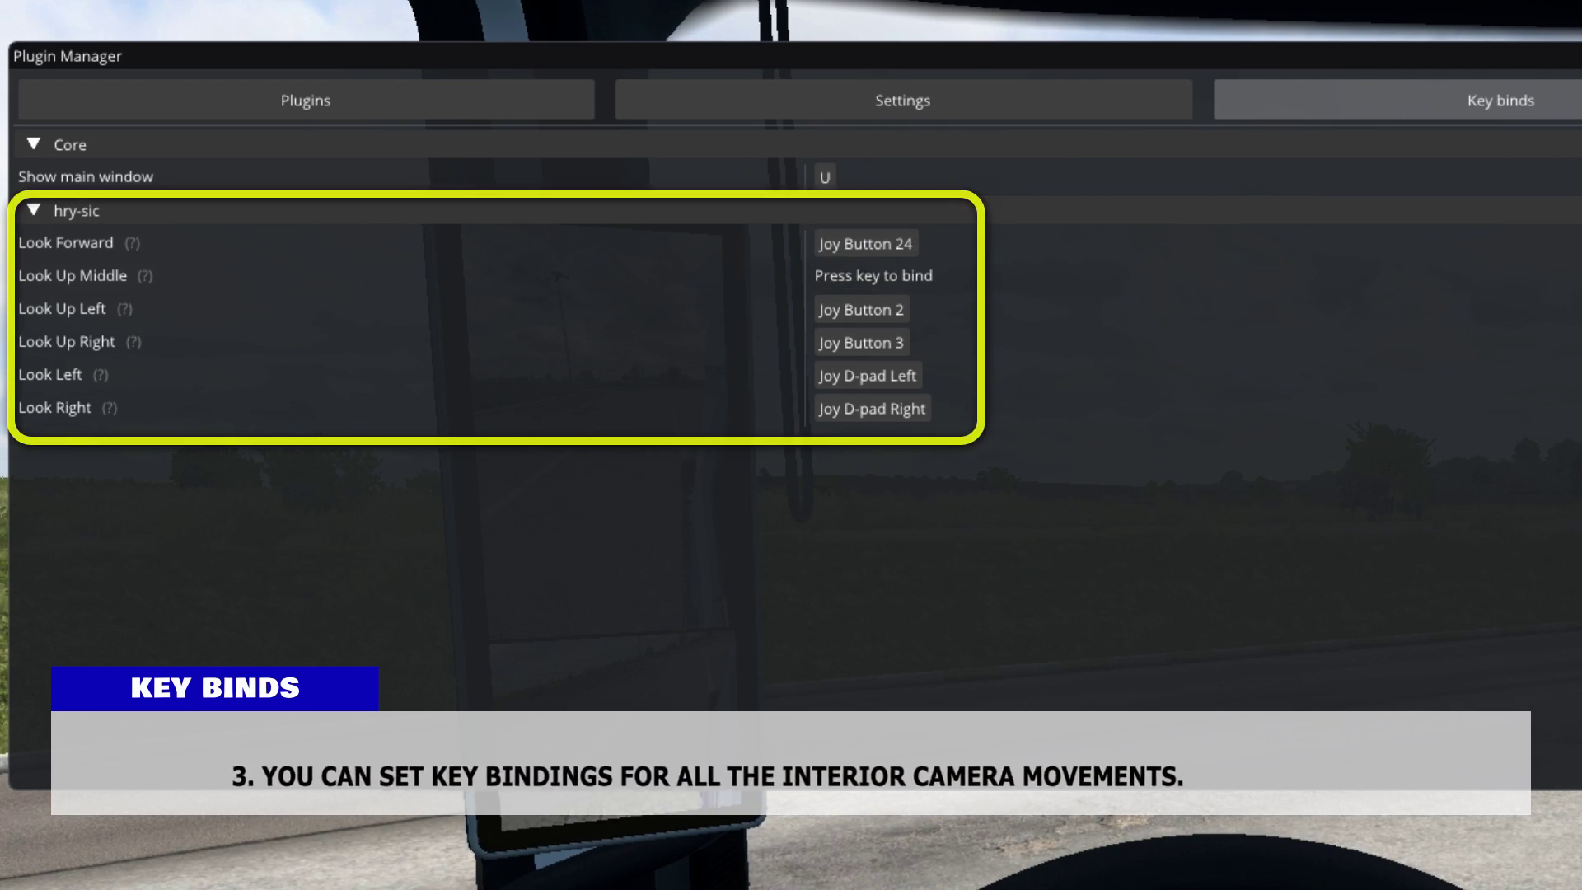
pyautogui.press('KP_8')
pyautogui.click(827, 310)
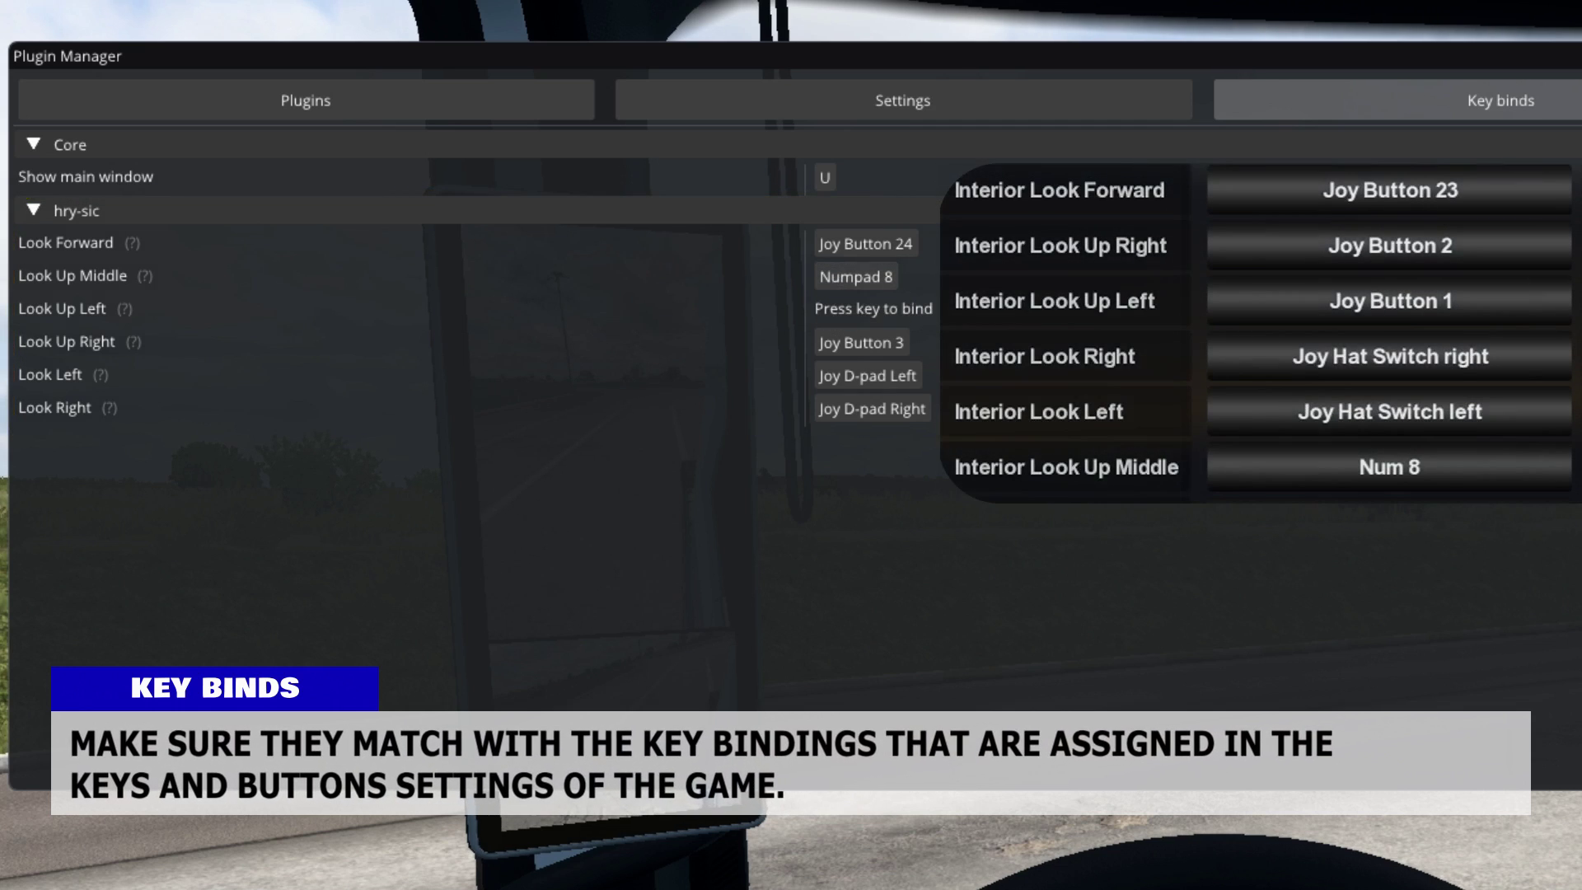
pyautogui.click(833, 376)
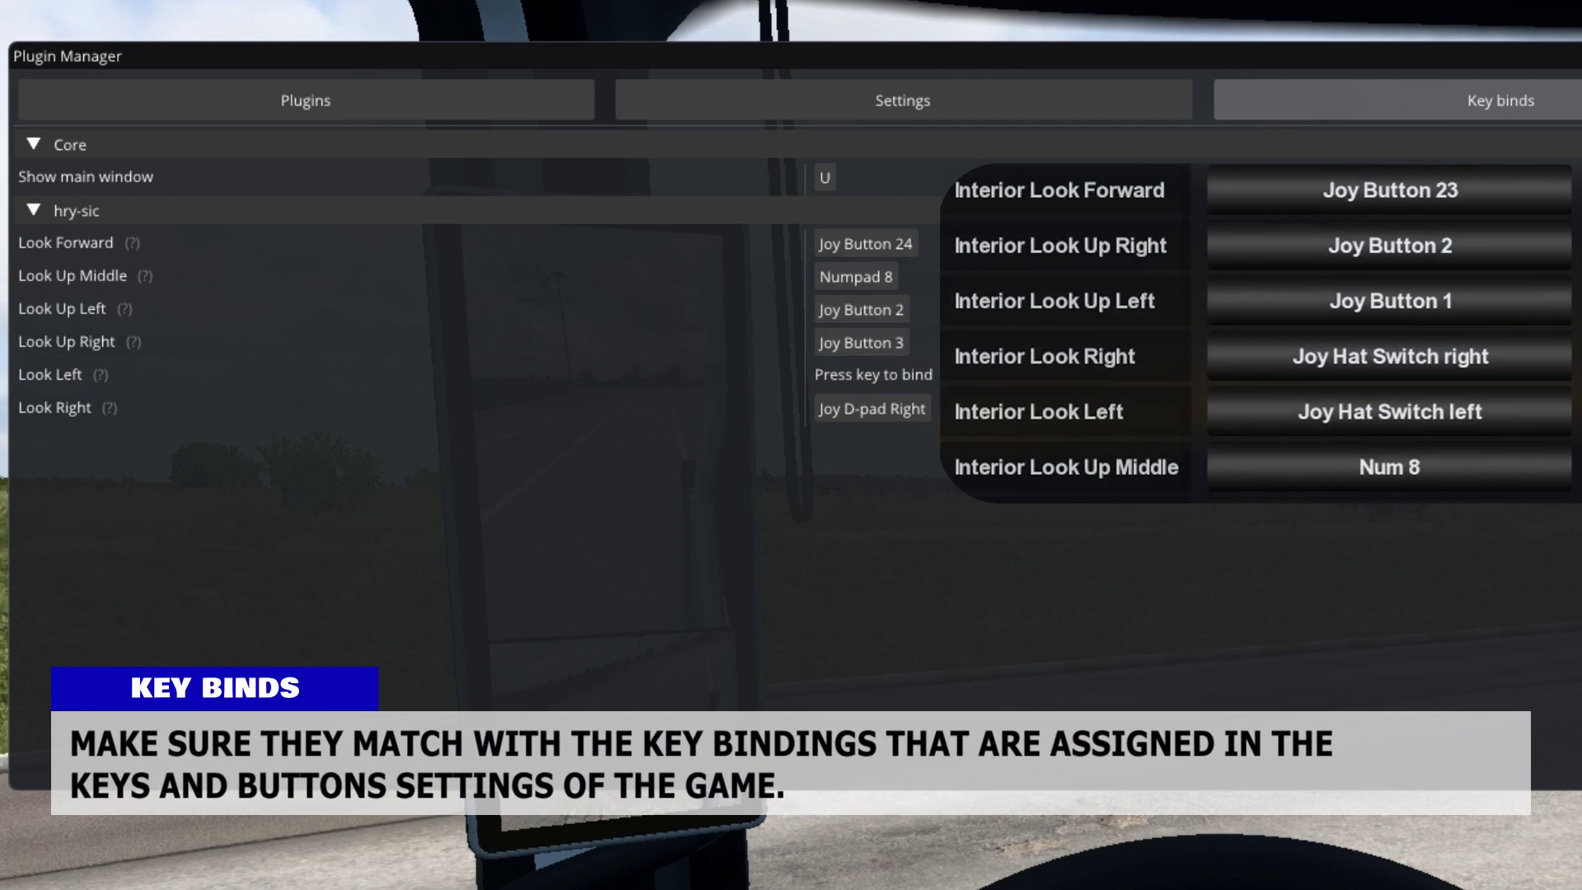
# - In the plugin's camera settings, set the animation speed slider to 0.181
pyautogui.click(898, 107)
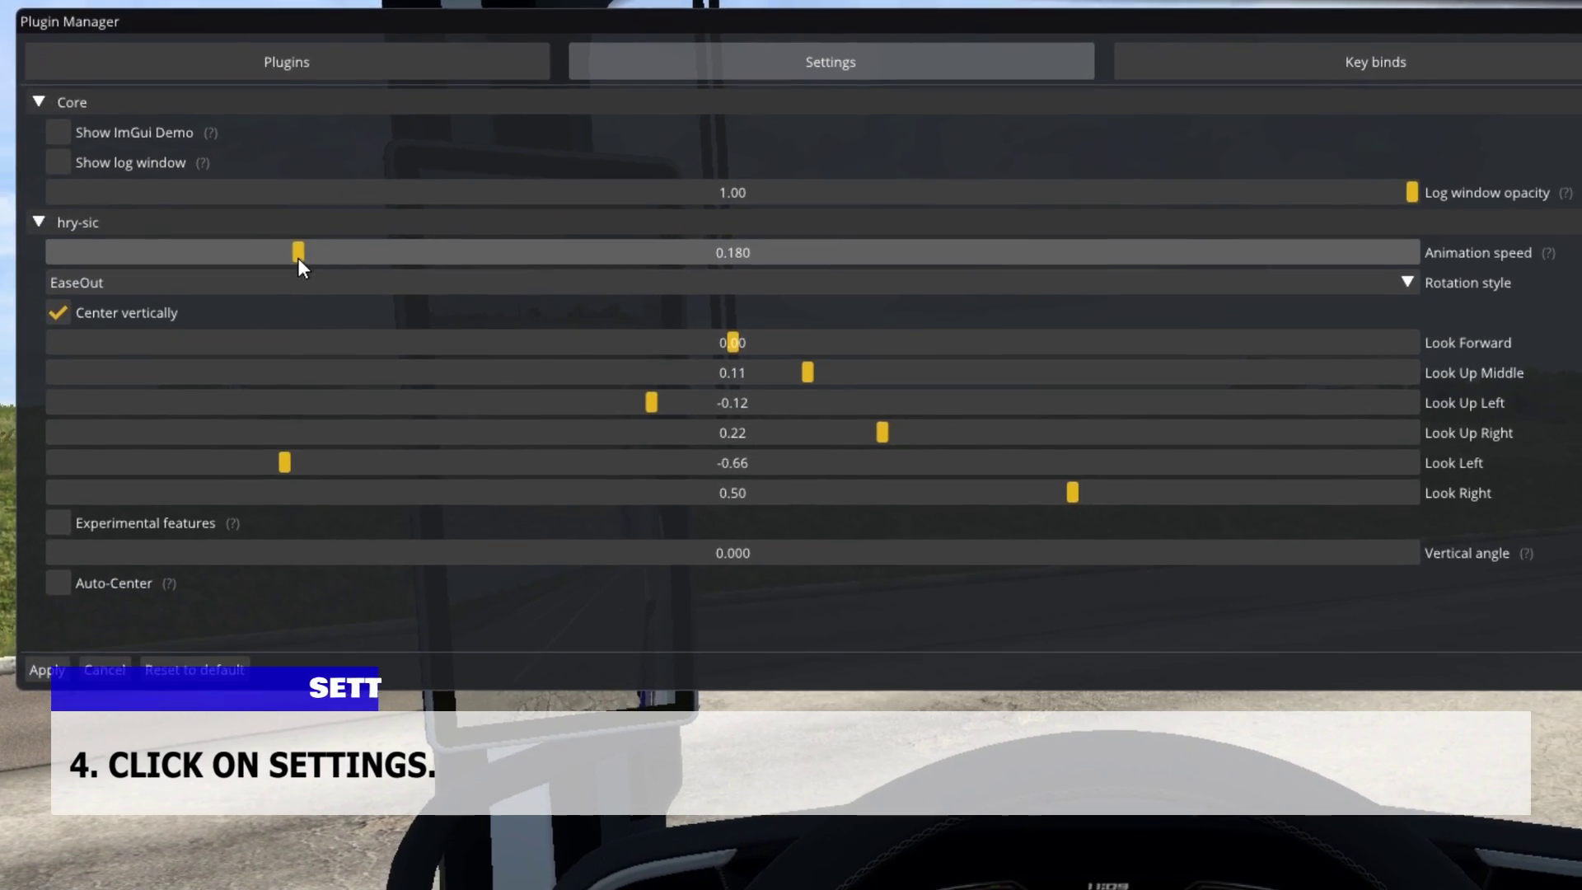
pyautogui.moveTo(298, 258); pyautogui.dragTo(262, 274)
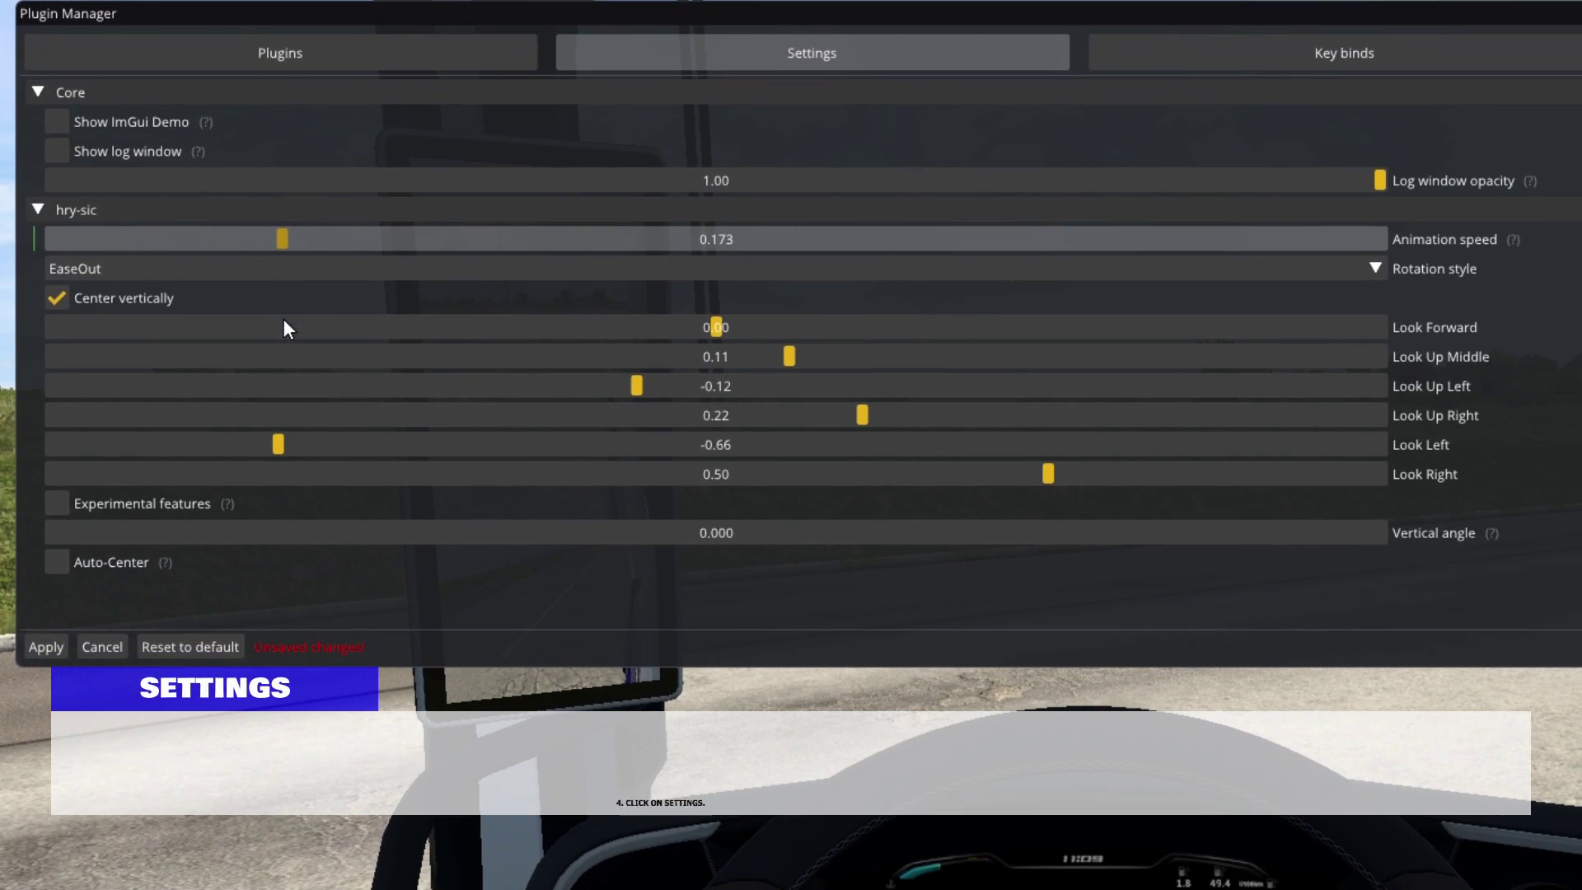
pyautogui.moveTo(304, 402); pyautogui.dragTo(293, 445)
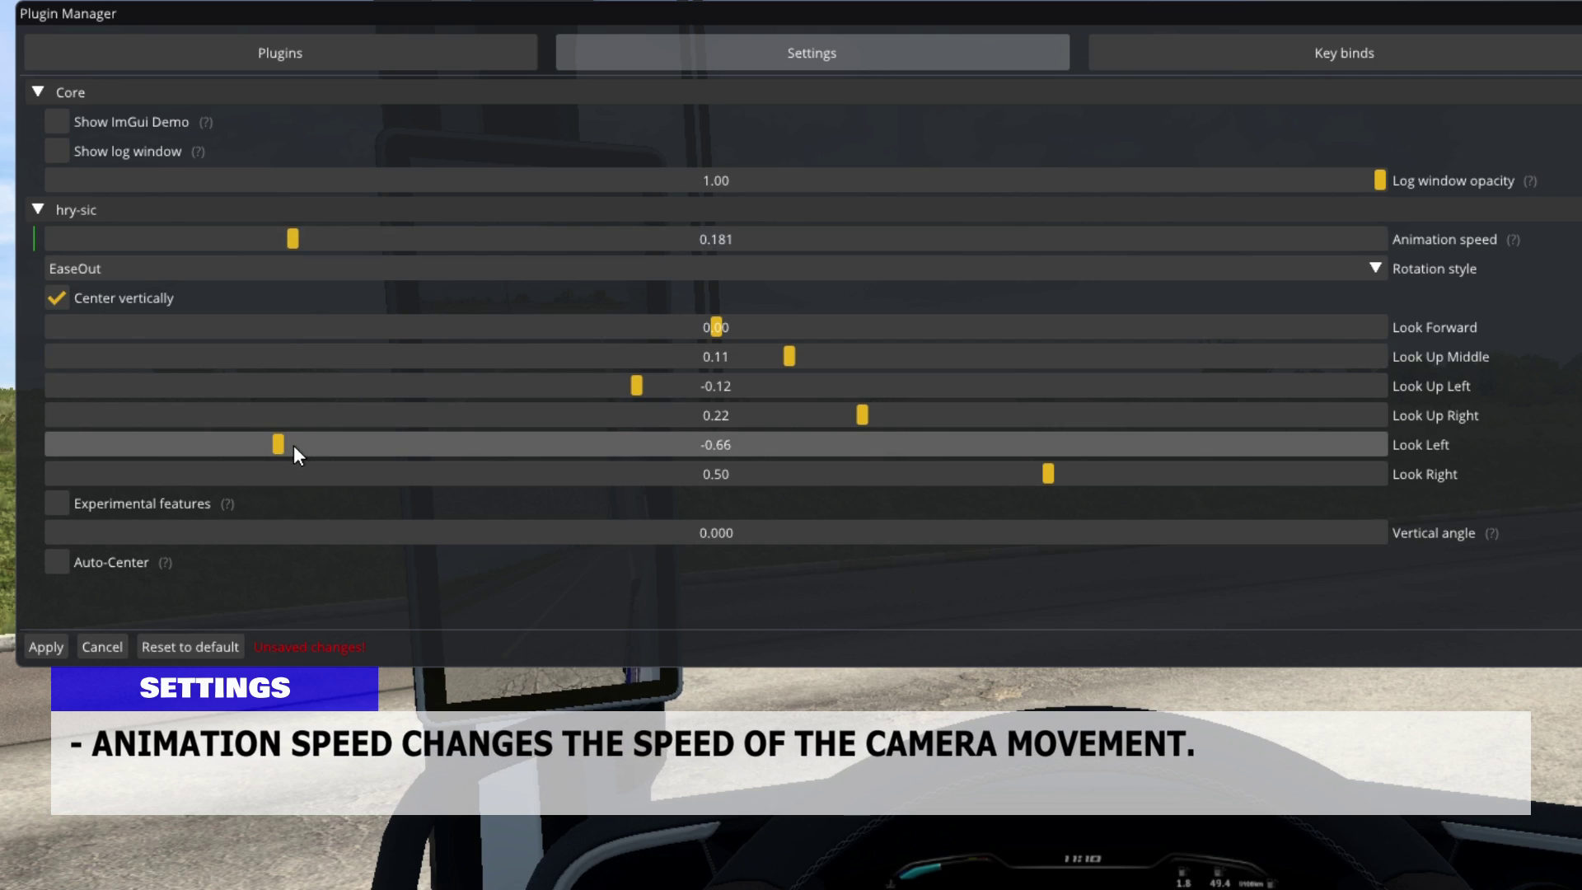
# - Set the rotation style to EaseOut, after trying Linear and EaseInOut
pyautogui.click(81, 272)
pyautogui.click(79, 299)
pyautogui.click(87, 272)
pyautogui.click(81, 321)
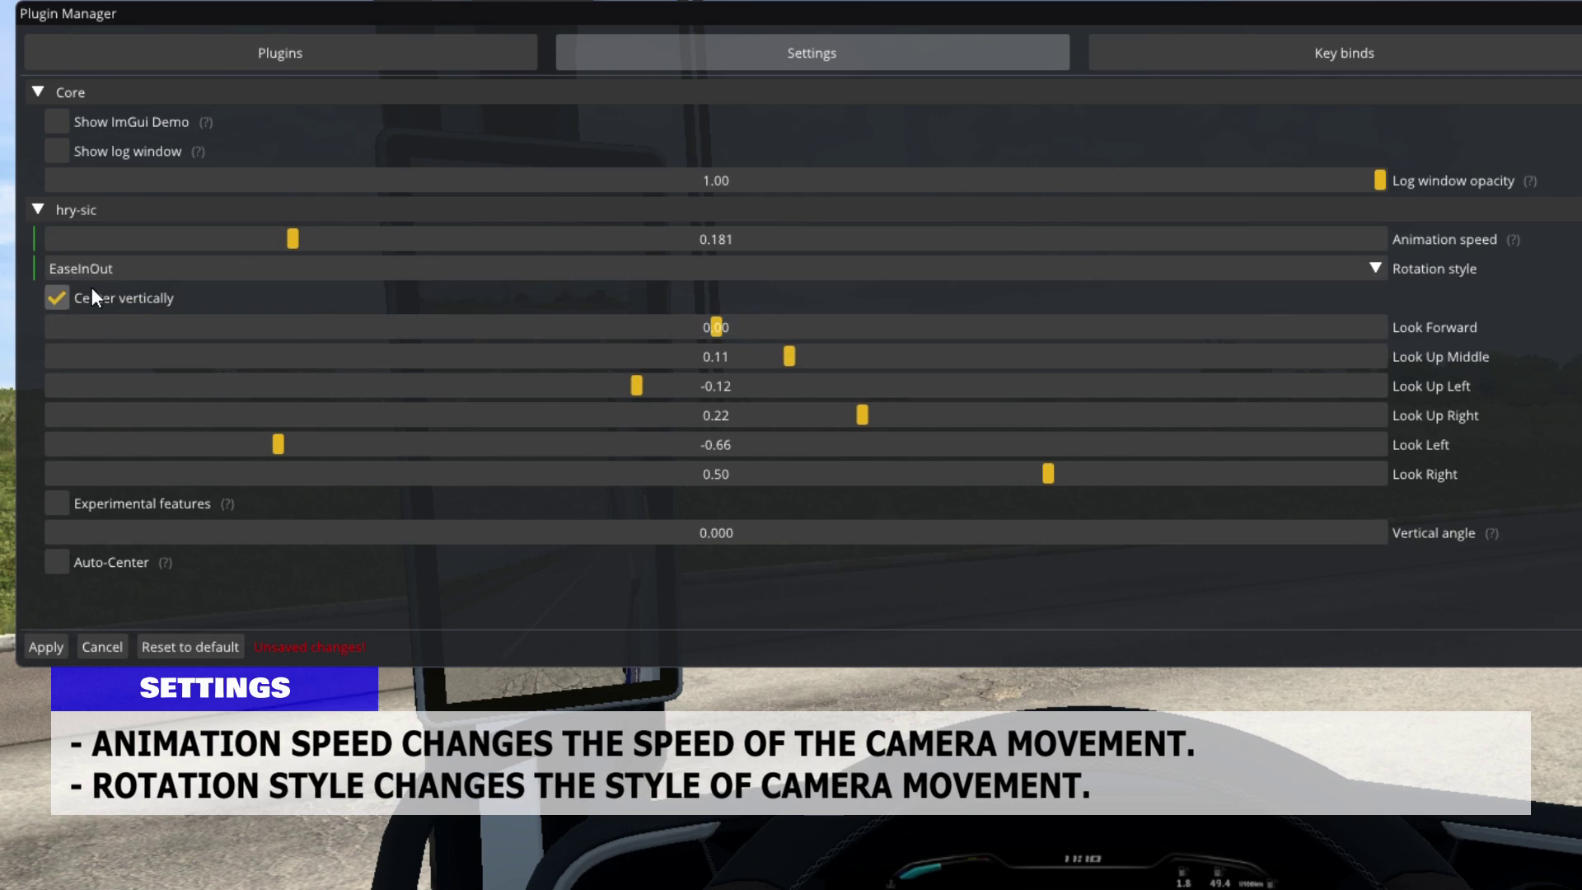
pyautogui.click(91, 272)
pyautogui.click(84, 346)
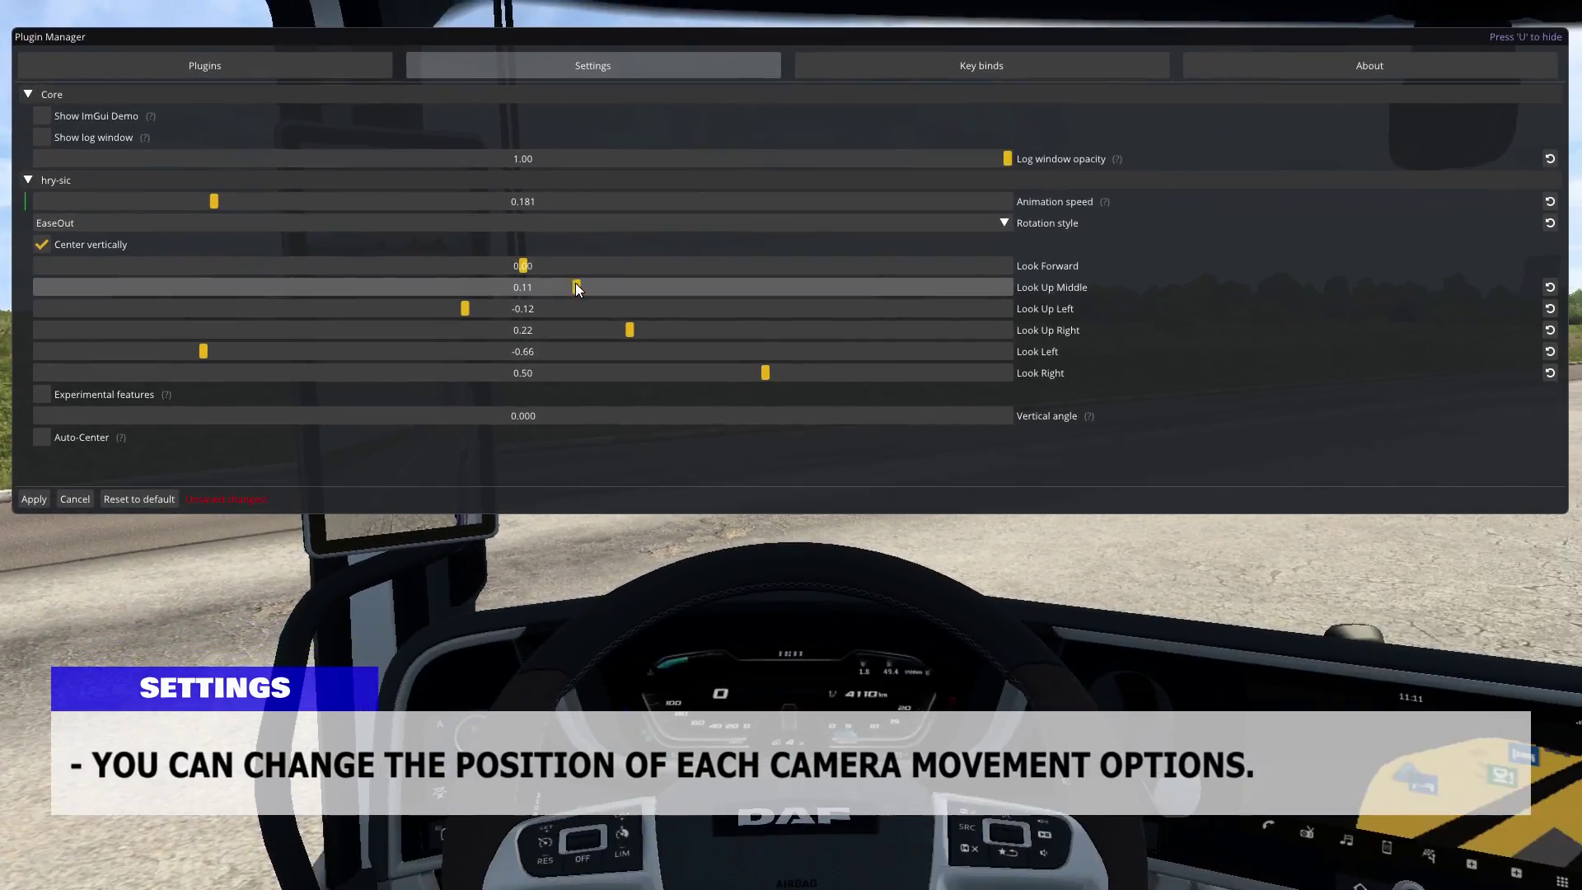
# - Set the look positions to Look Up Middle 0.06, Look Left -0.53, Look Right 0.48, and apply
pyautogui.moveTo(787, 351); pyautogui.dragTo(747, 400)
pyautogui.moveTo(545, 318); pyautogui.dragTo(450, 310)
pyautogui.moveTo(631, 337); pyautogui.dragTo(644, 341)
pyautogui.moveTo(203, 352); pyautogui.dragTo(266, 386)
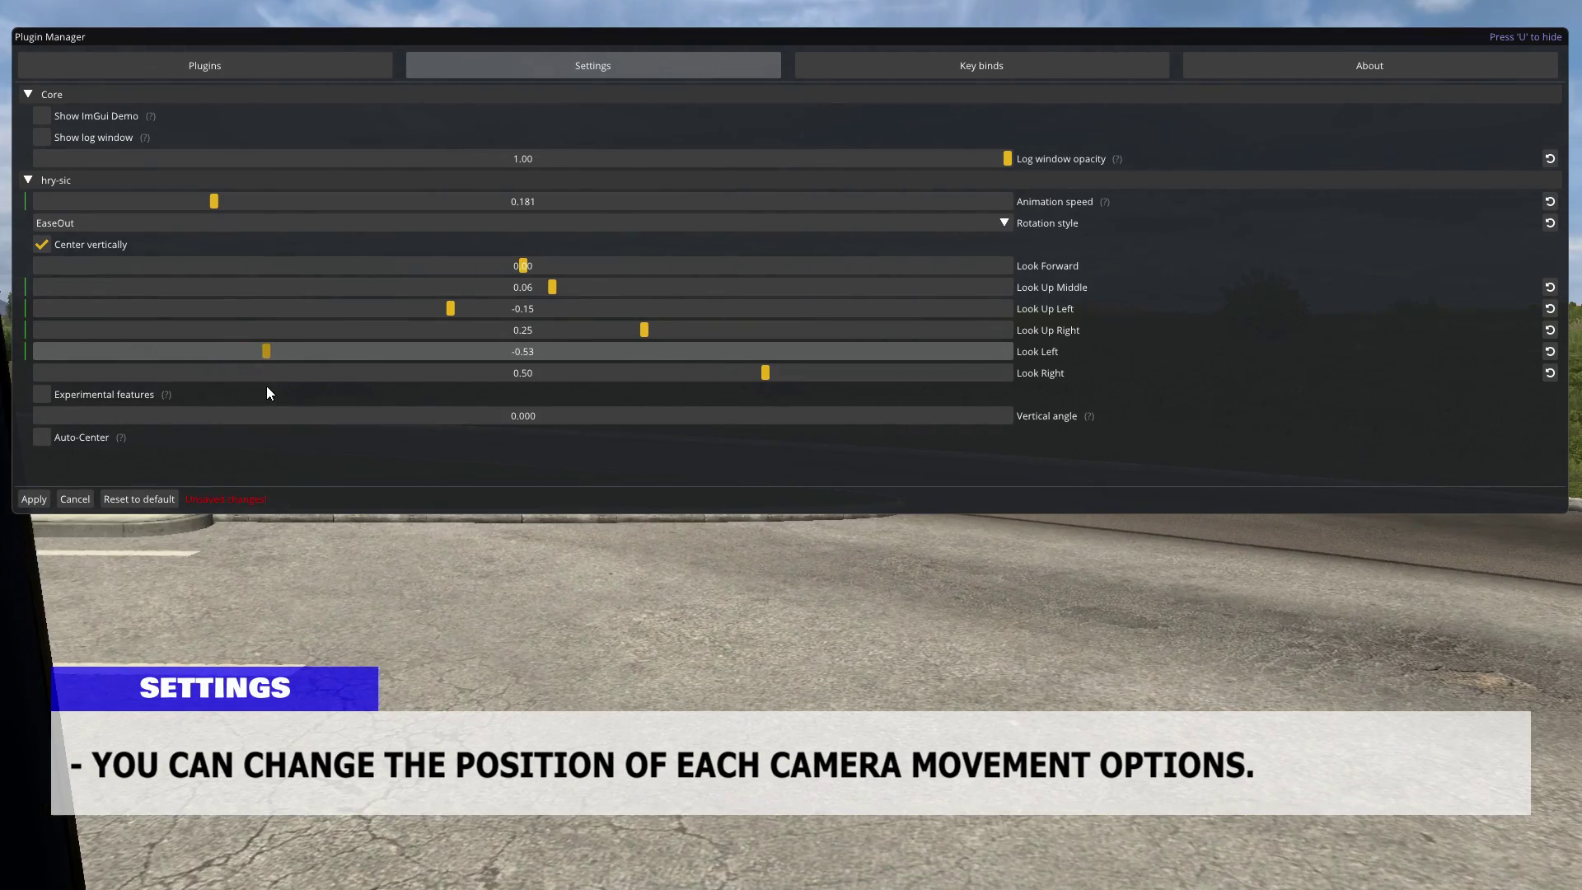
pyautogui.moveTo(772, 373); pyautogui.dragTo(756, 385)
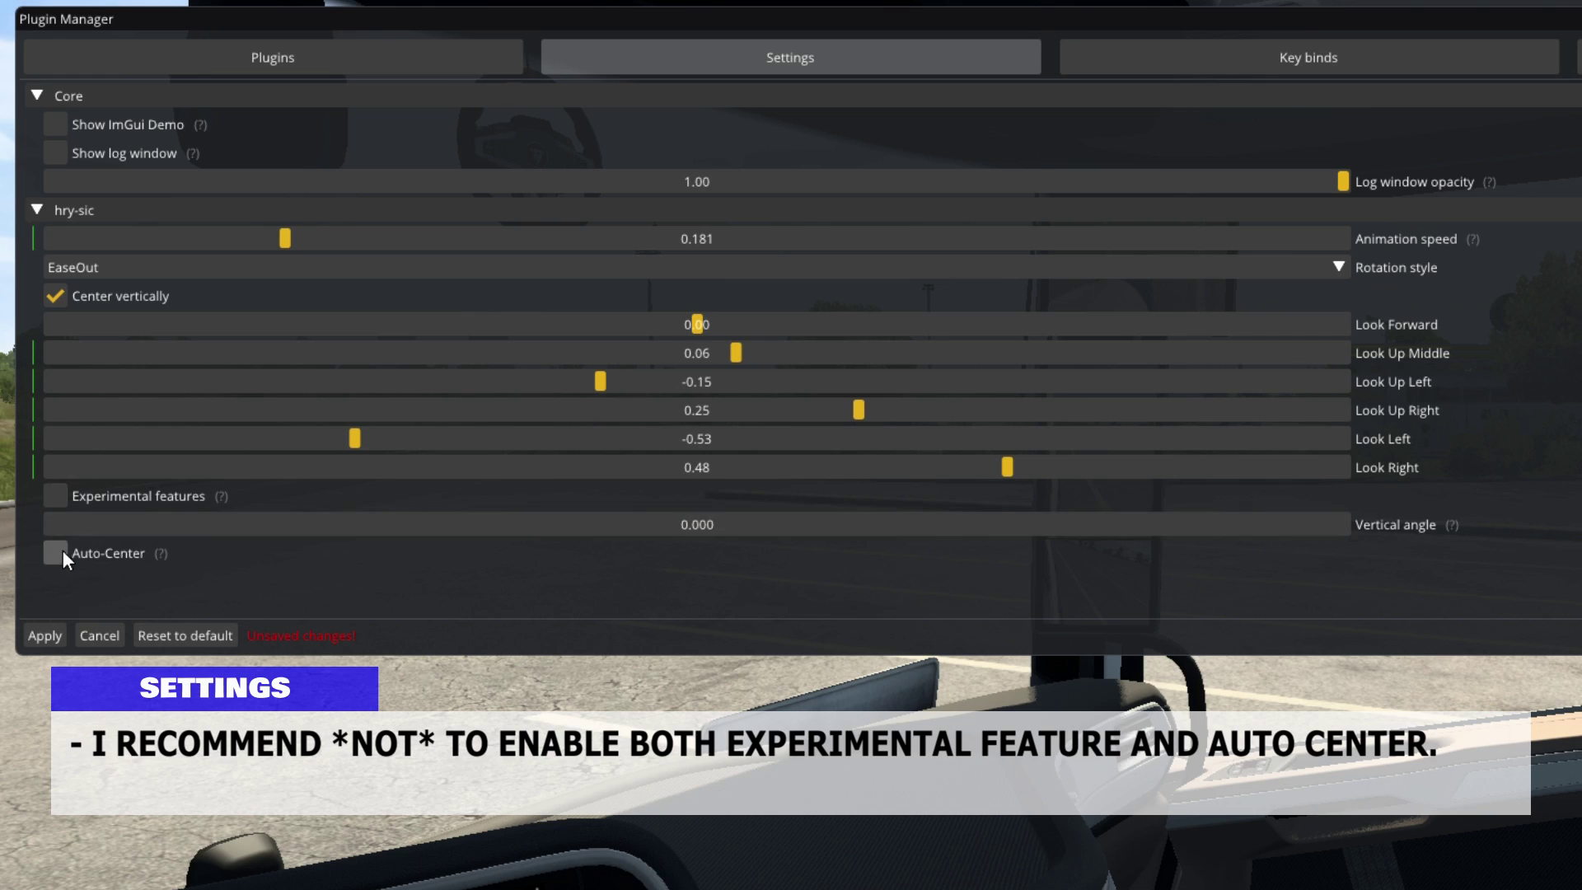
pyautogui.click(57, 633)
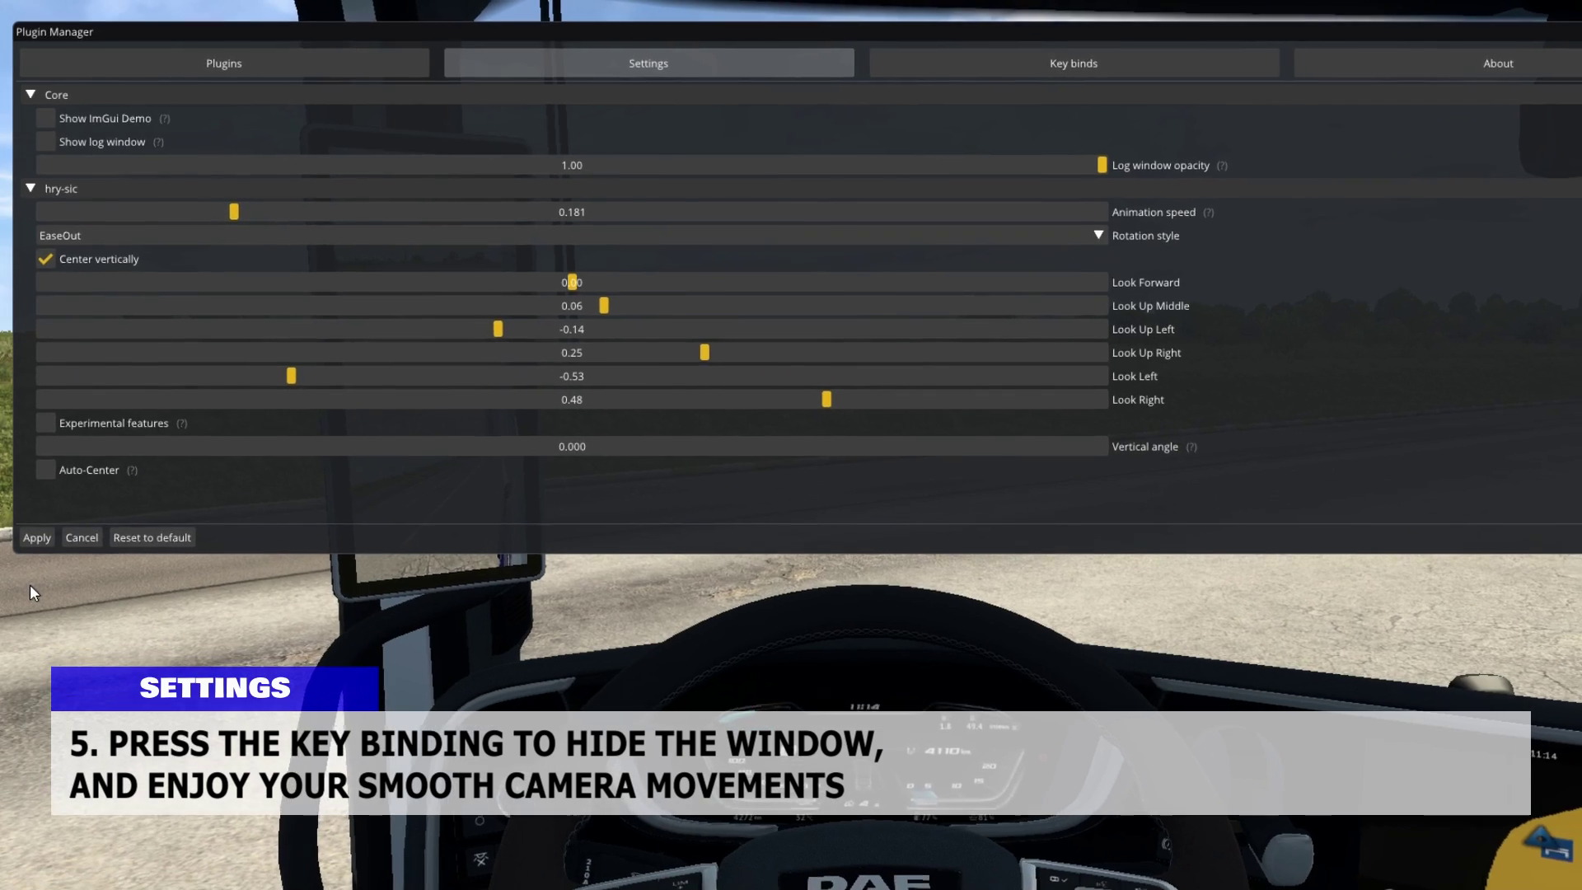
# - Hide the Plugin Manager with Insert to return to the plain in-cab view
pyautogui.press('Insert')
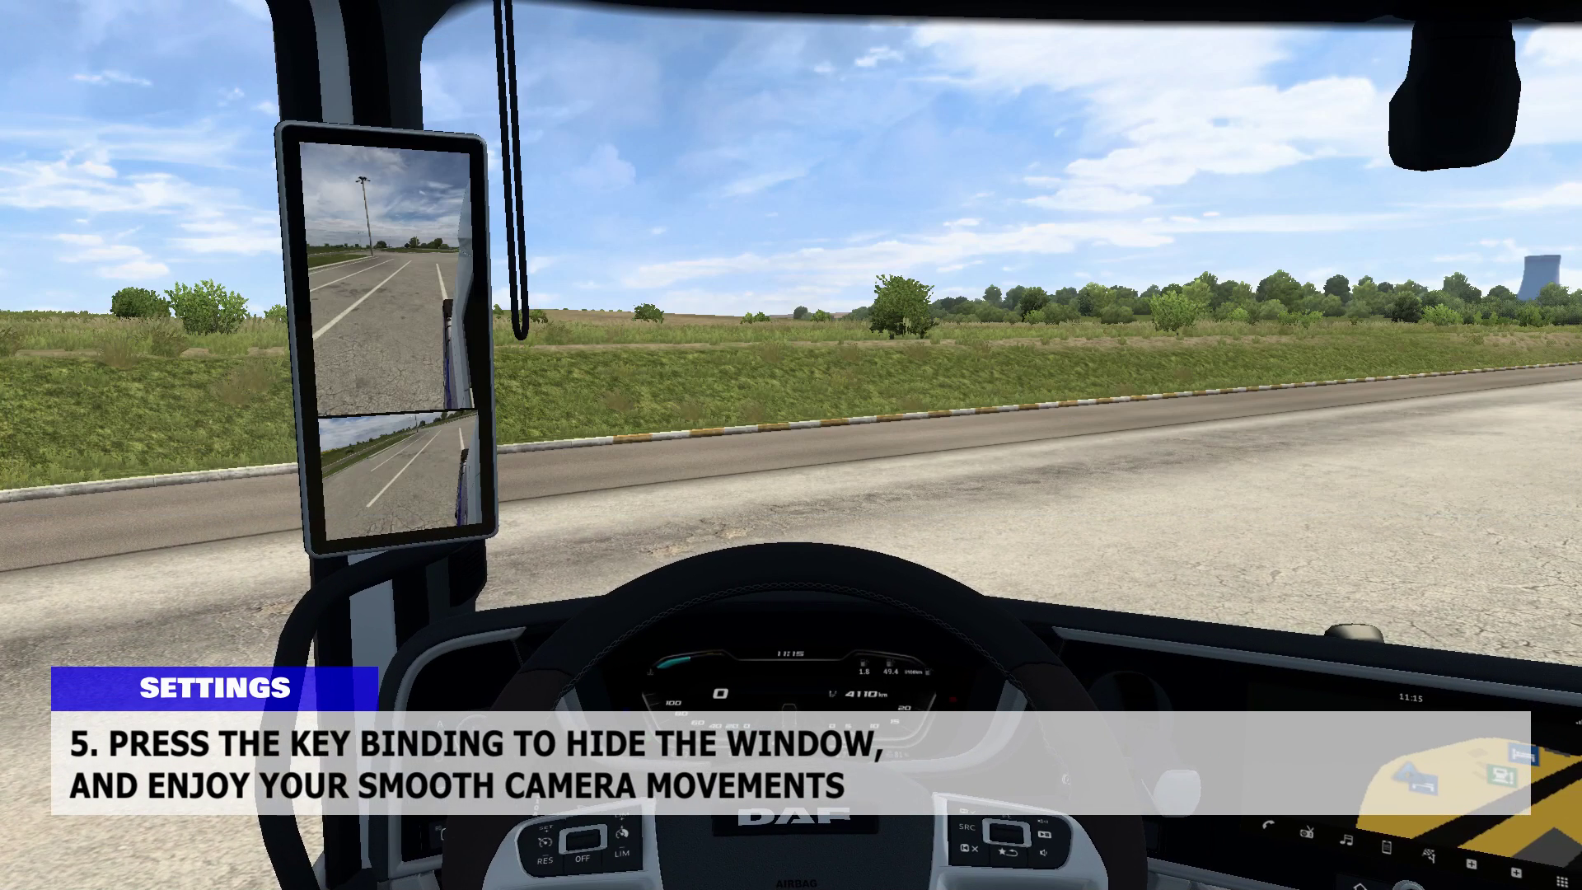